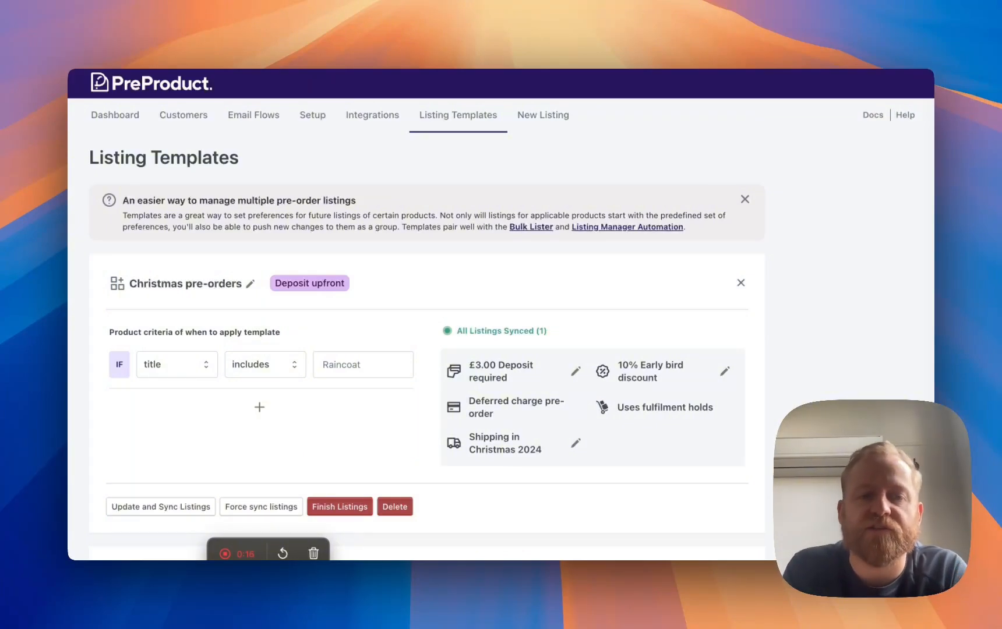
Review the Christmas pre-orders and Natural Template listing templates, including their product criteria, sync status and listing preferences.
scroll(354, 358, down, 1)
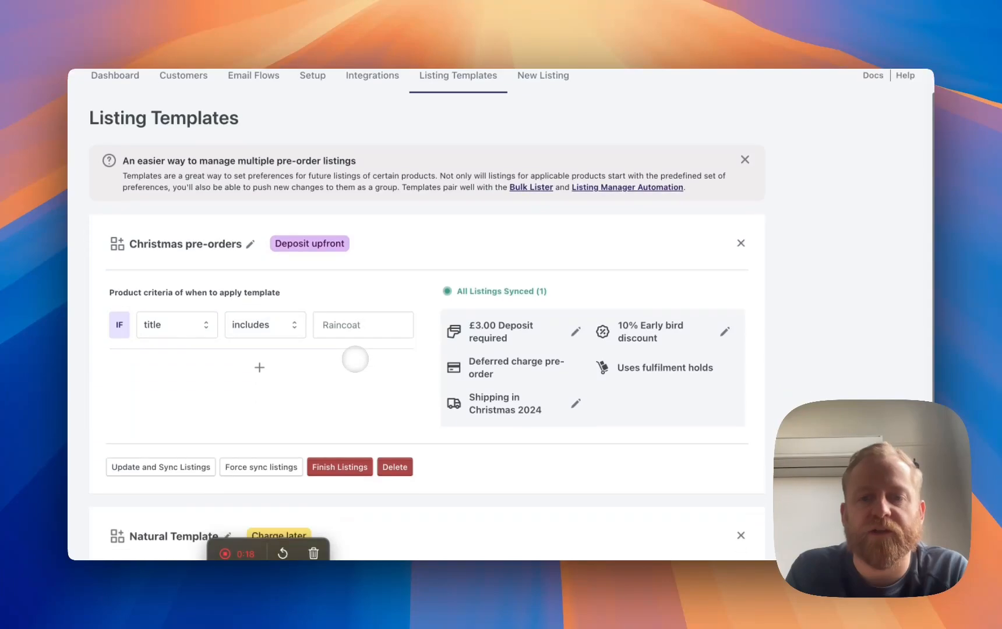
scroll(355, 359, down, 7)
scroll(355, 359, up, 8)
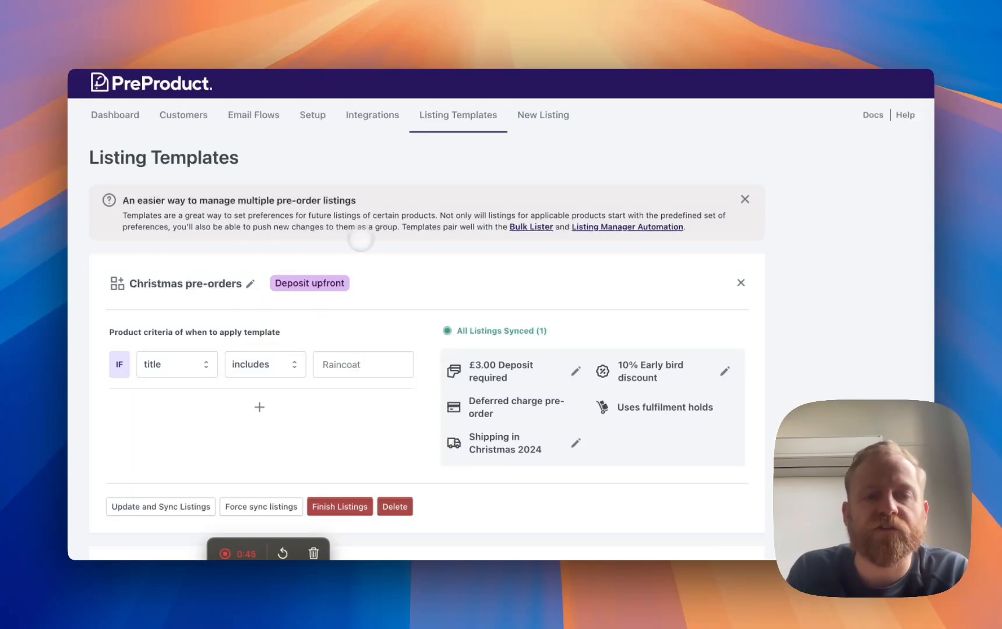
scroll(376, 236, down, 4)
scroll(376, 236, up, 2)
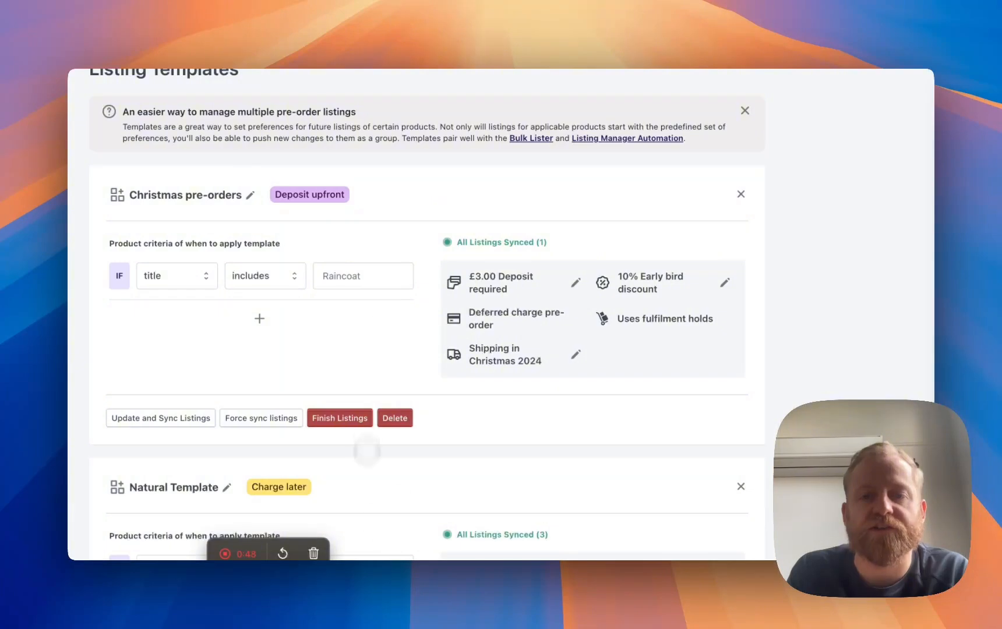
scroll(364, 374, up, 1)
scroll(366, 378, down, 5)
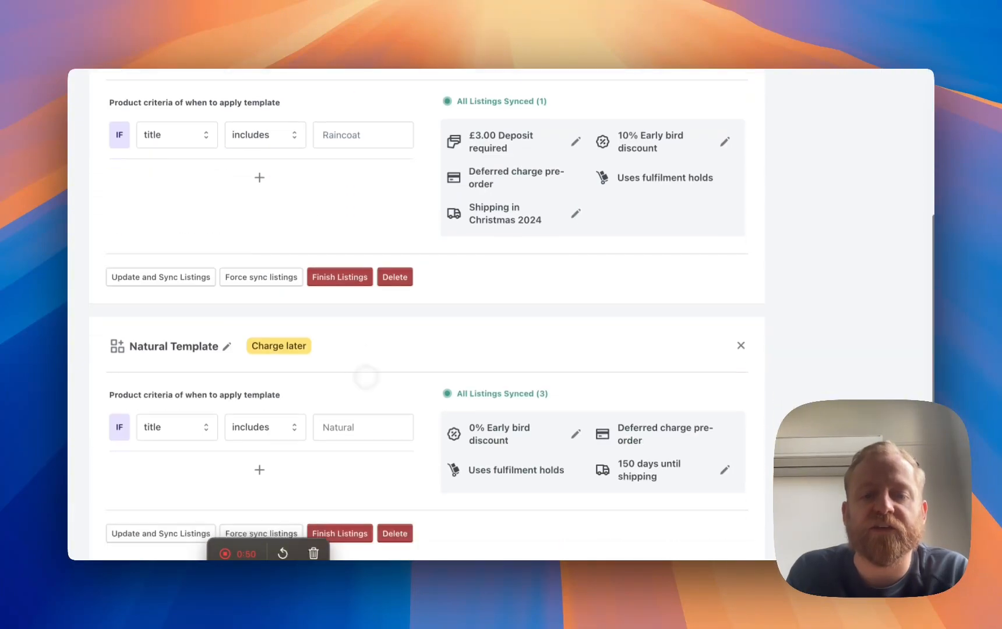
scroll(366, 378, up, 6)
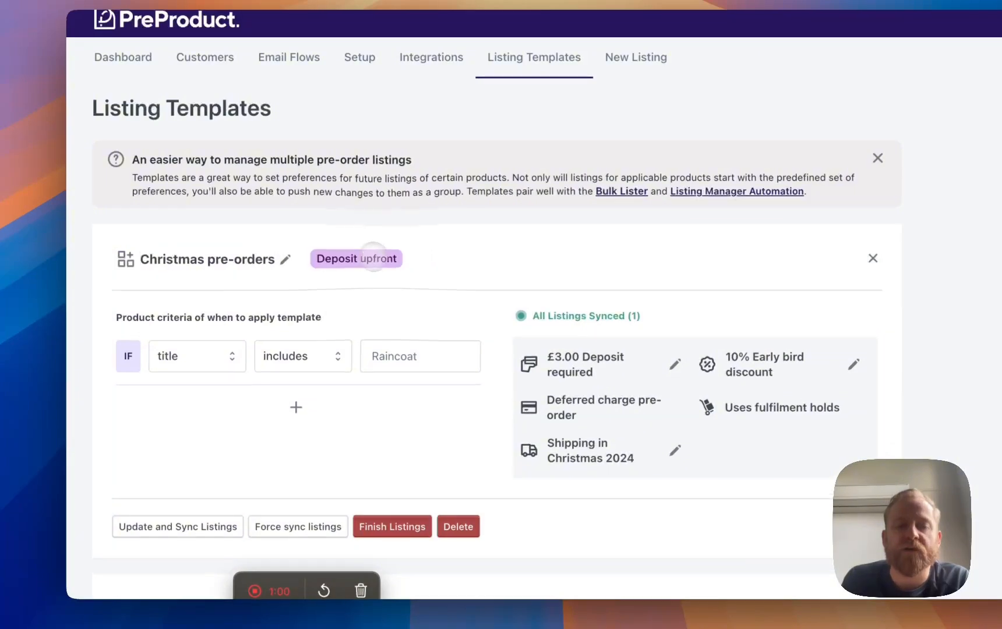
click(367, 258)
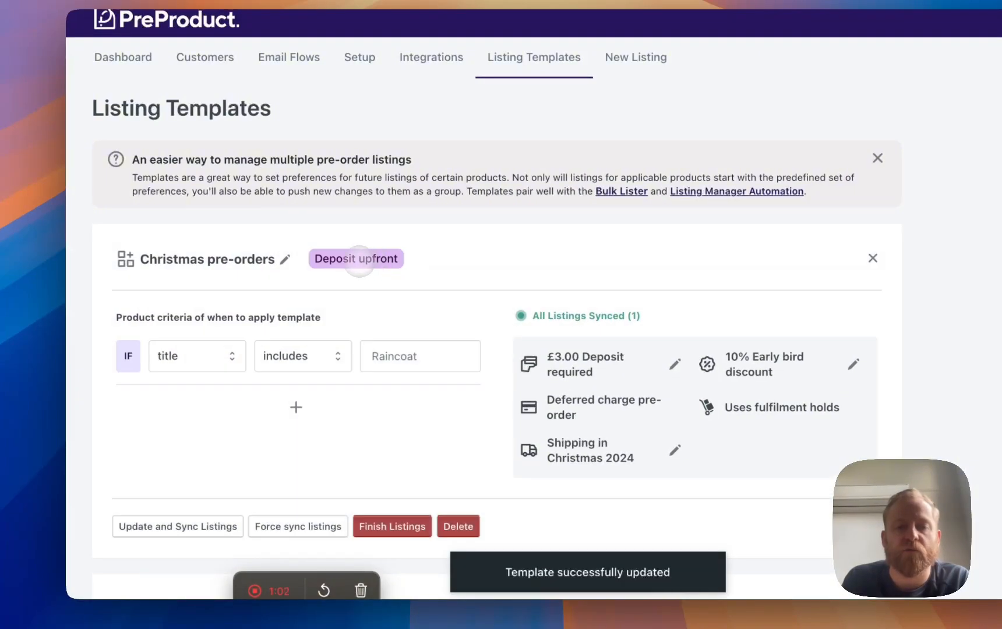
scroll(356, 265, down, 1)
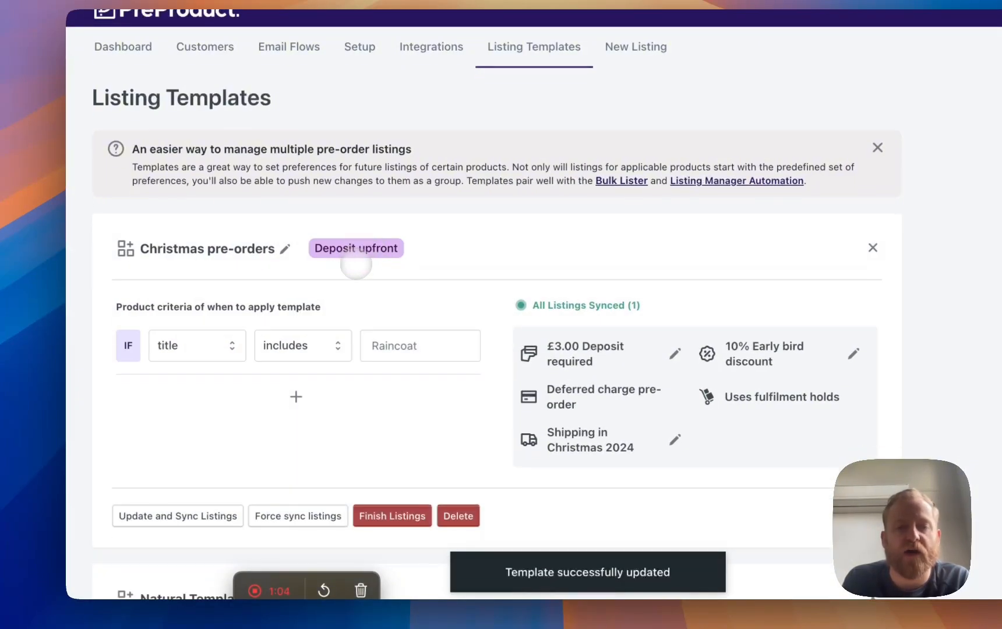
scroll(356, 265, down, 1)
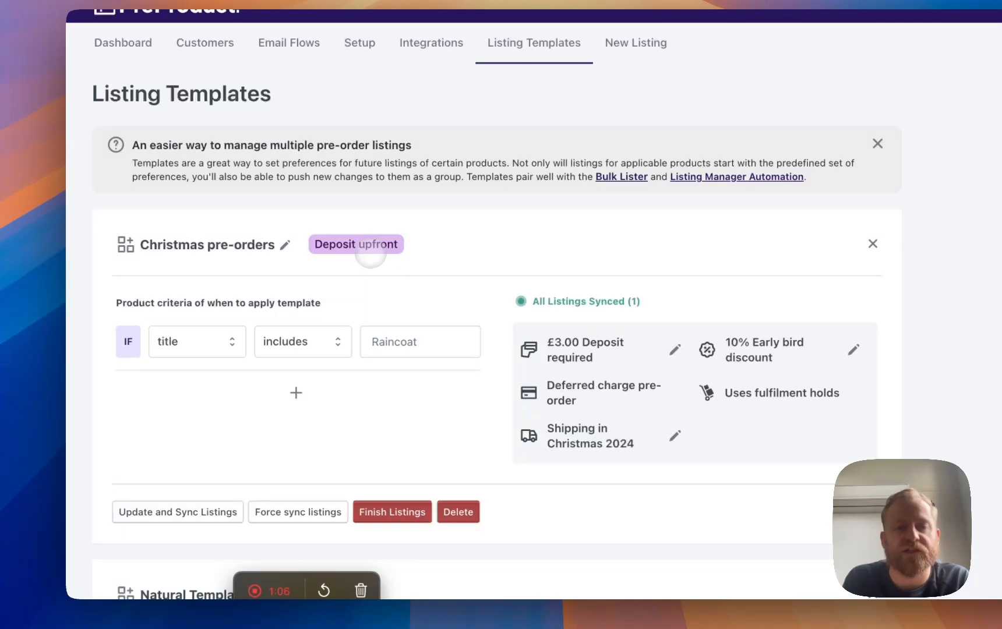
scroll(371, 257, down, 3)
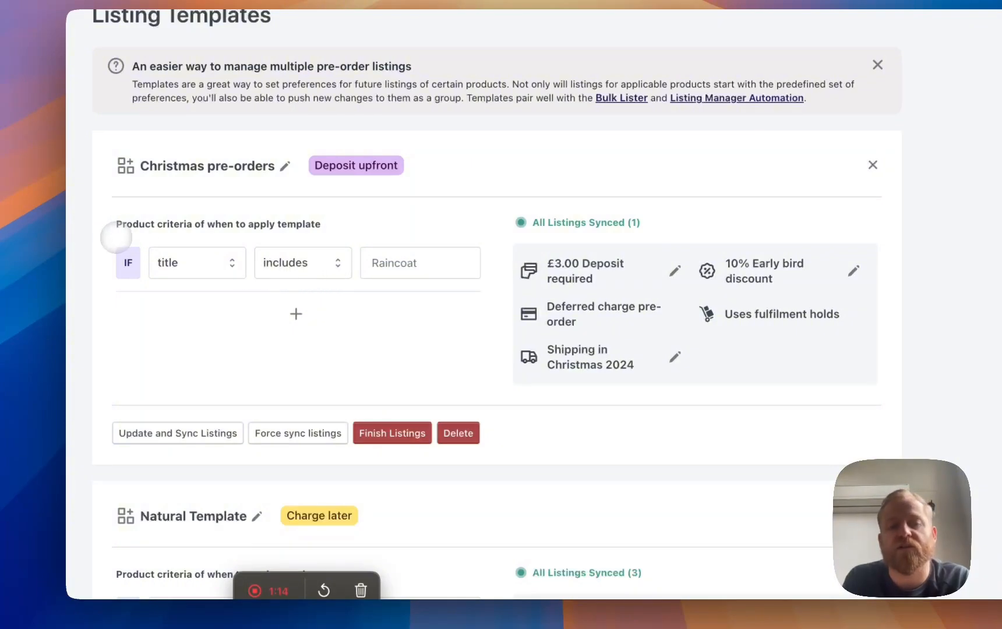
scroll(227, 262, up, 3)
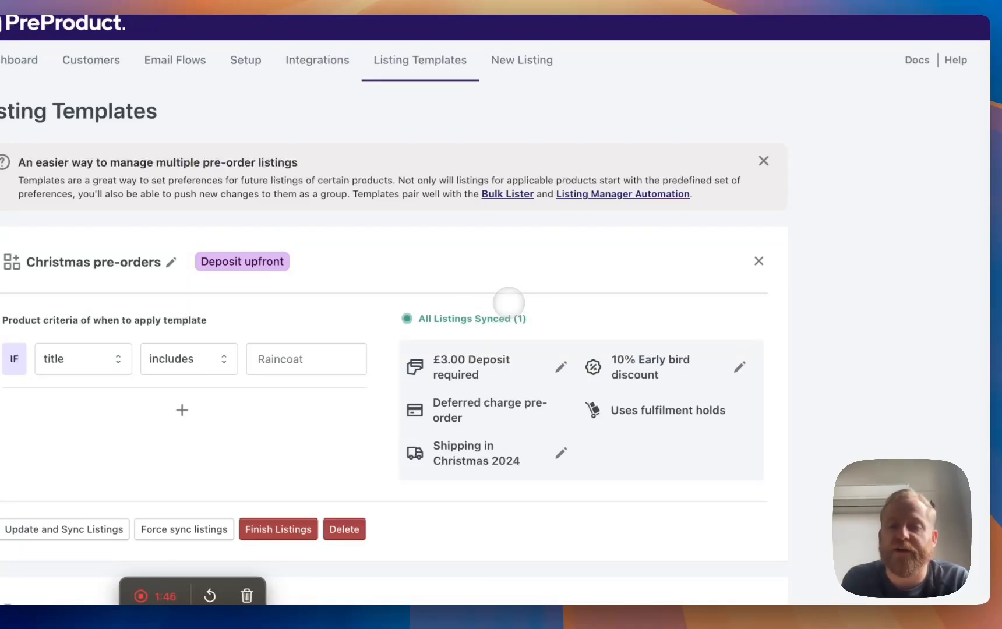
scroll(509, 300, down, 3)
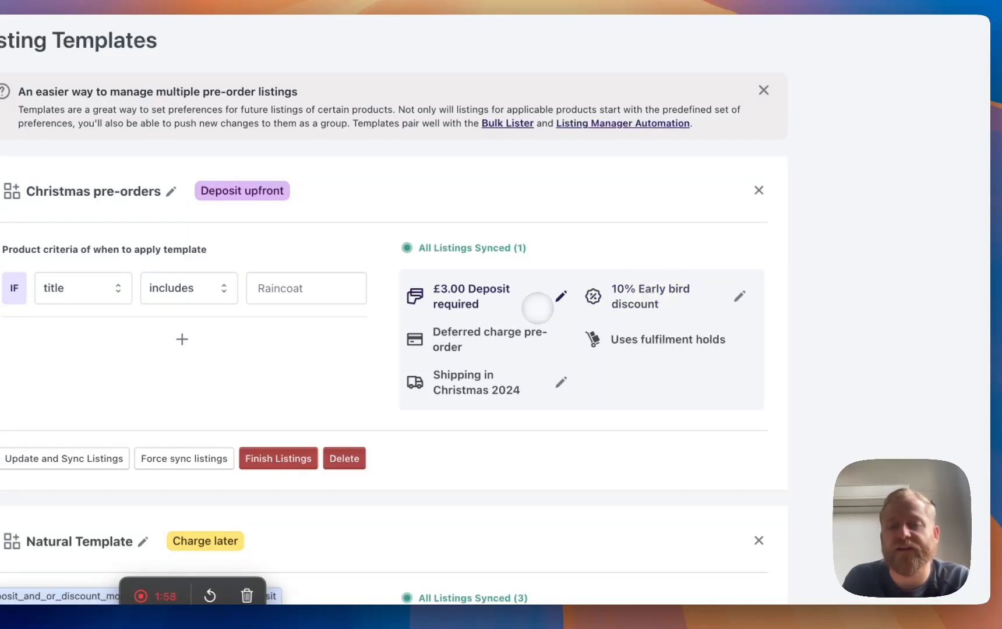
scroll(537, 308, down, 3)
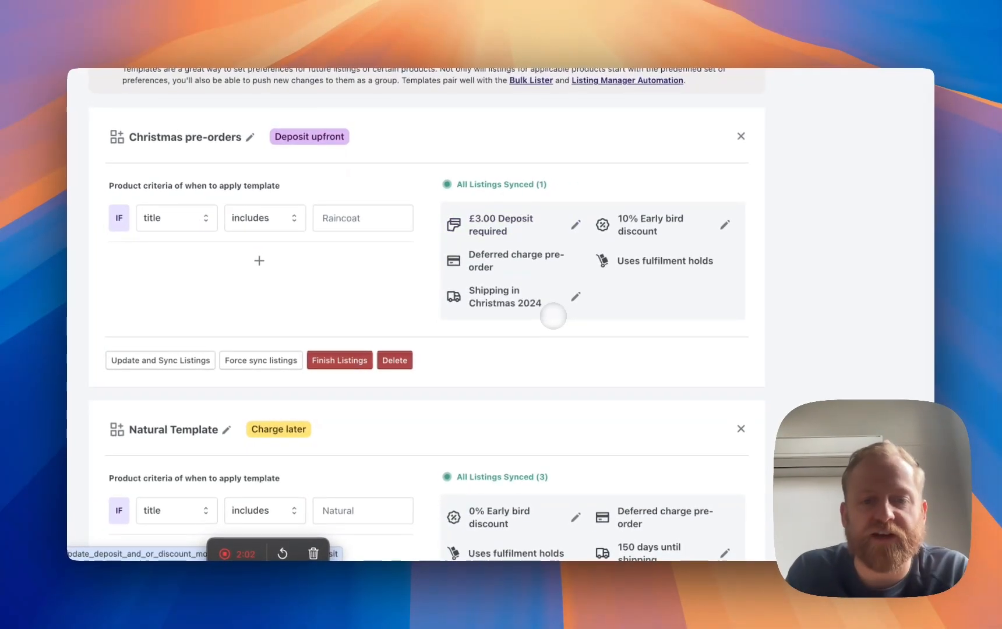
Add a new listing template whose product criterion is that the title includes "wool".
scroll(553, 317, down, 4)
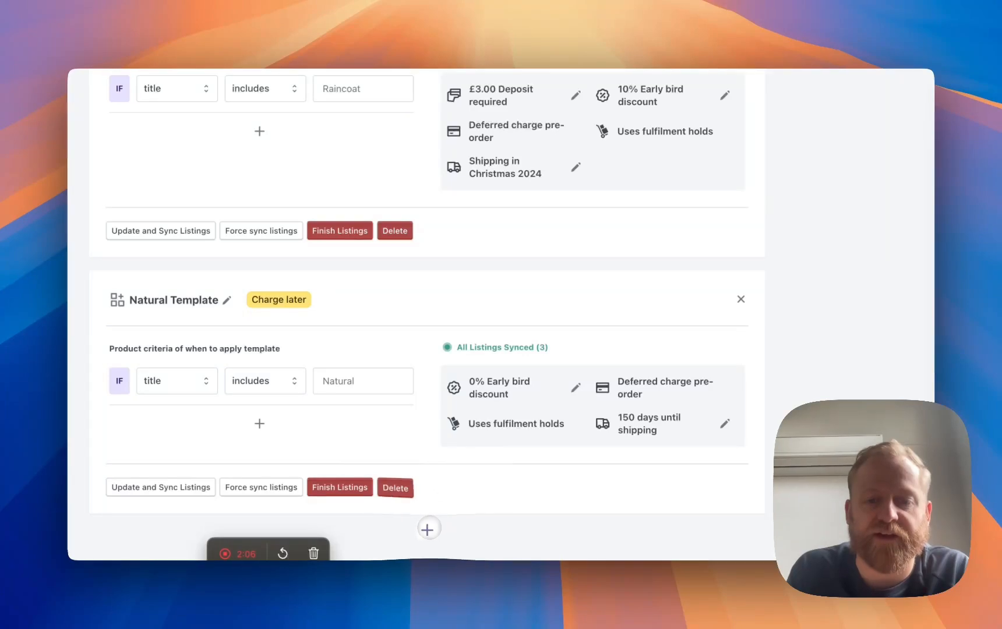
click(428, 530)
scroll(481, 430, down, 5)
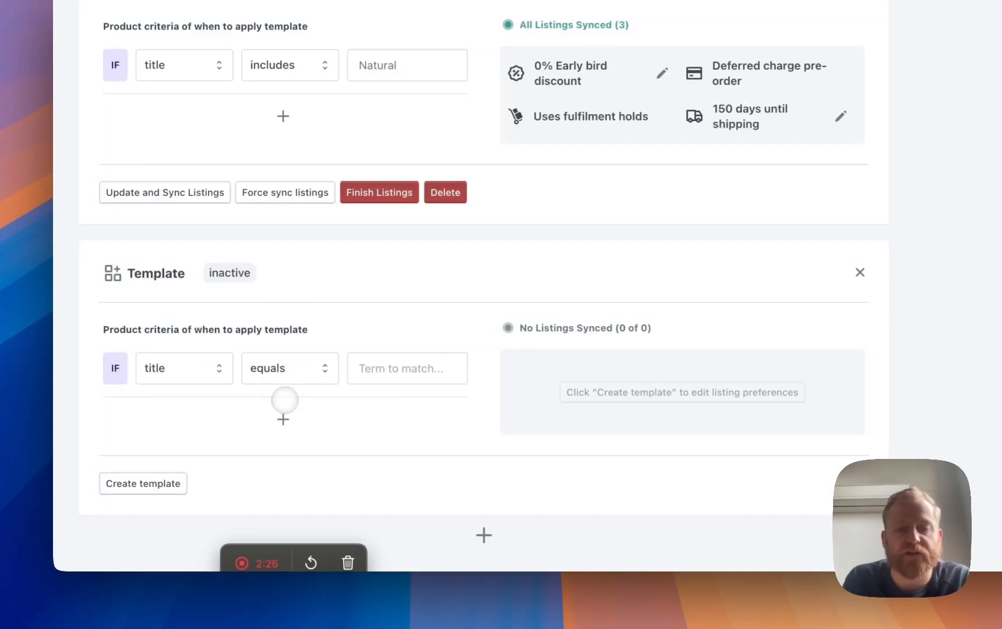
click(286, 373)
click(280, 385)
click(415, 370)
text(wool)
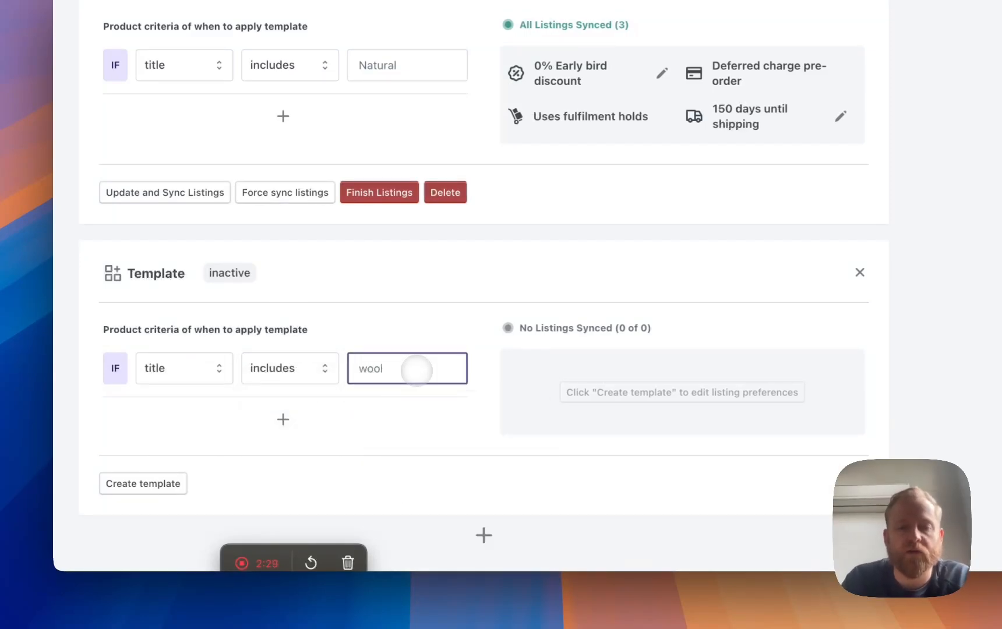
click(431, 312)
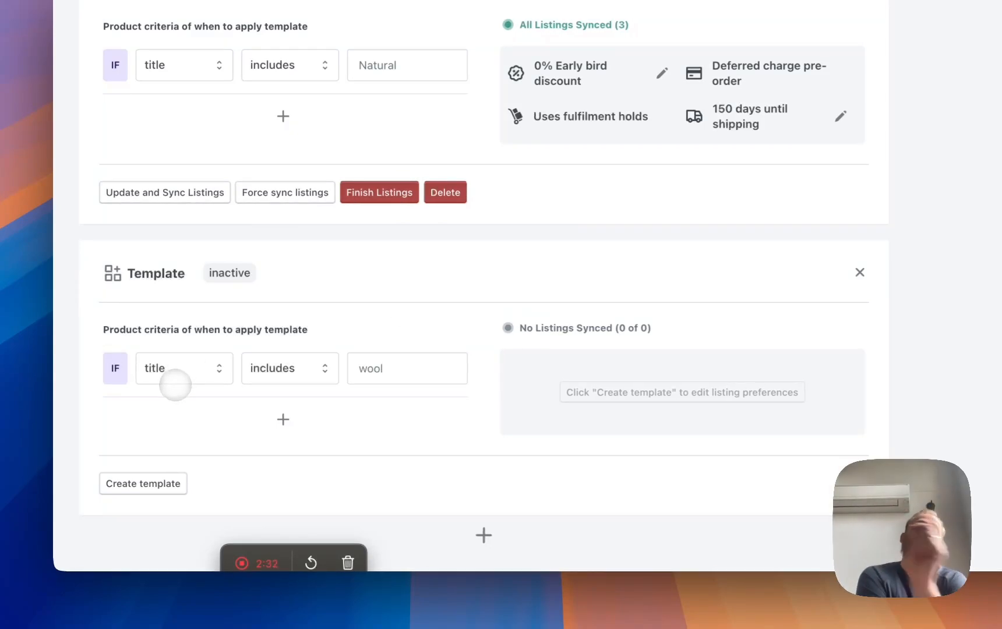
click(174, 385)
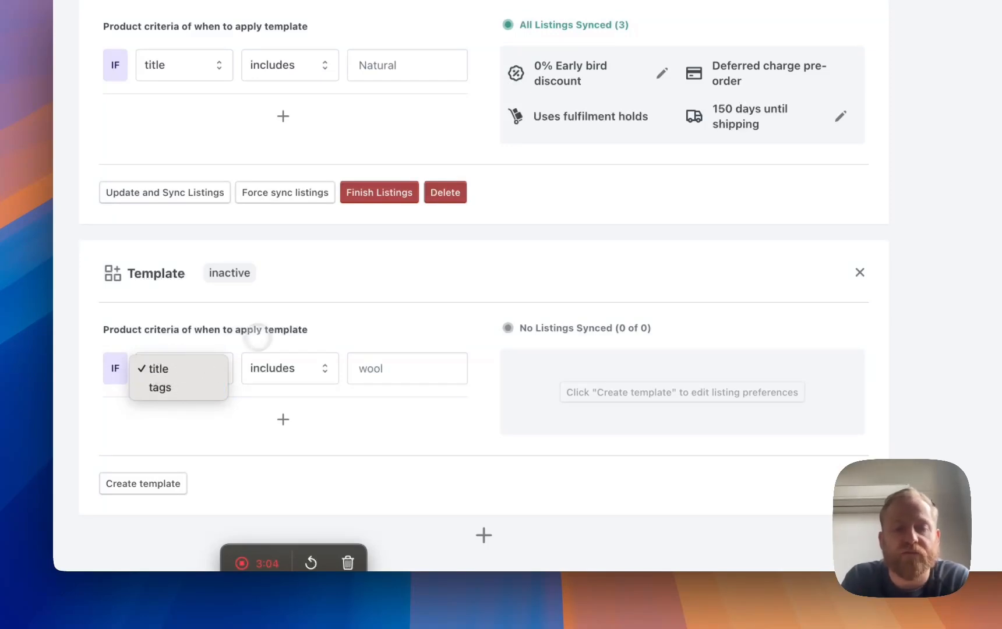
click(284, 354)
click(278, 415)
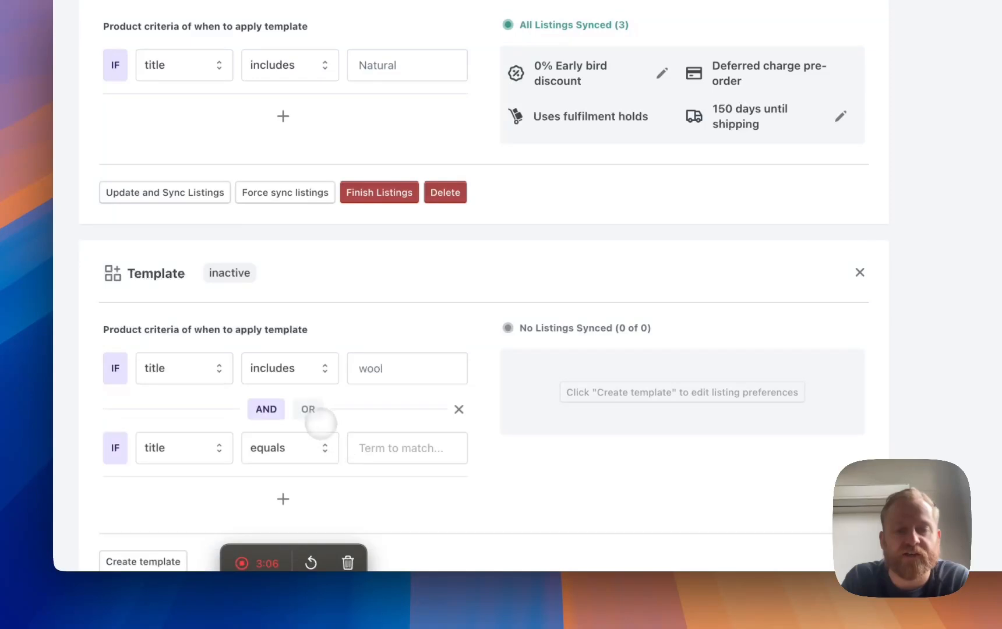
scroll(320, 421, down, 3)
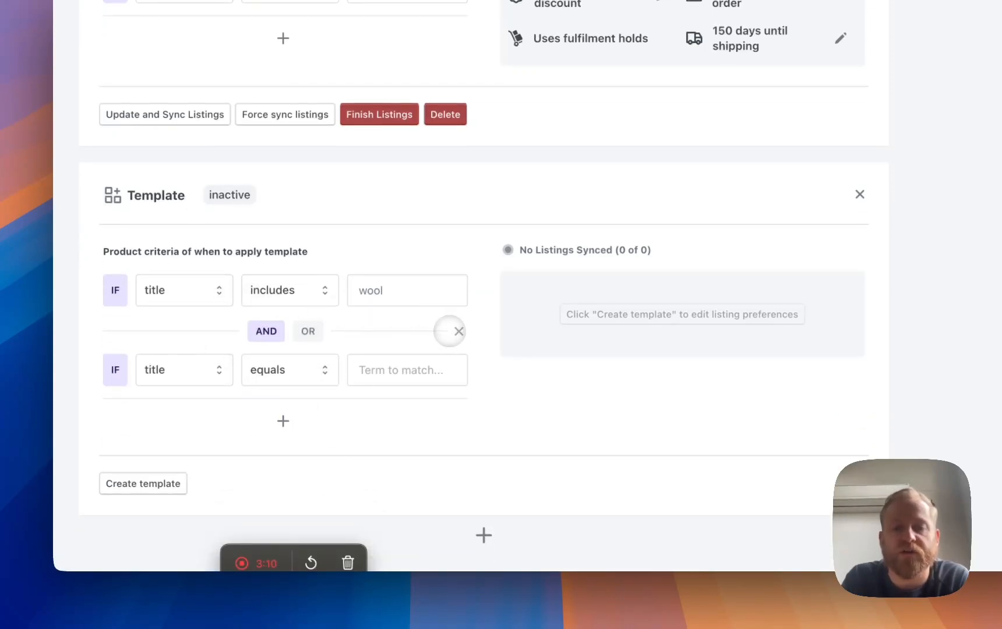
click(458, 331)
Create the template and set its listing preferences to ship in "March 2026" without displaying an exact day.
click(156, 484)
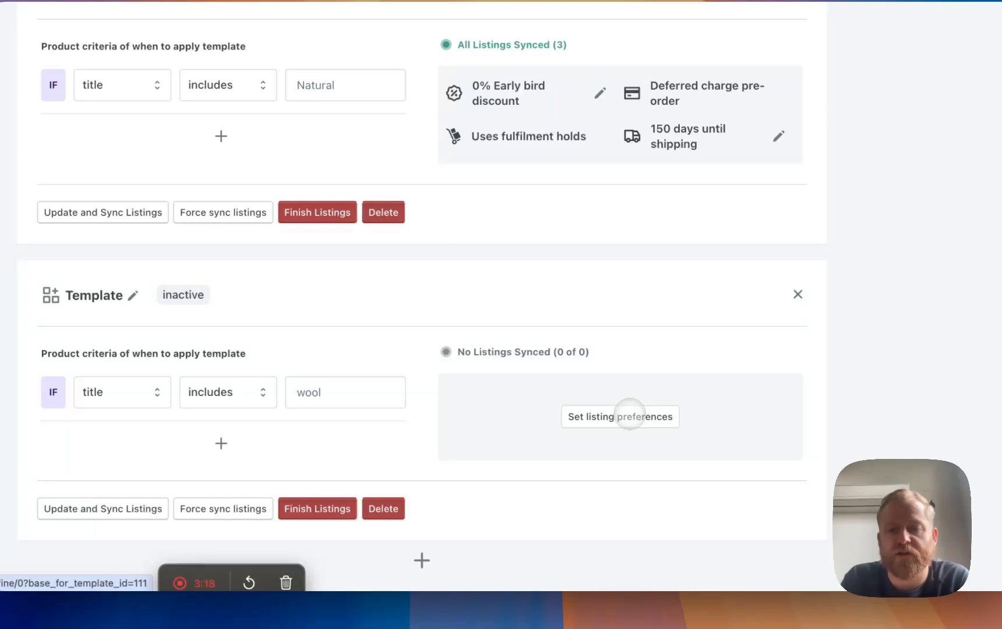
click(630, 416)
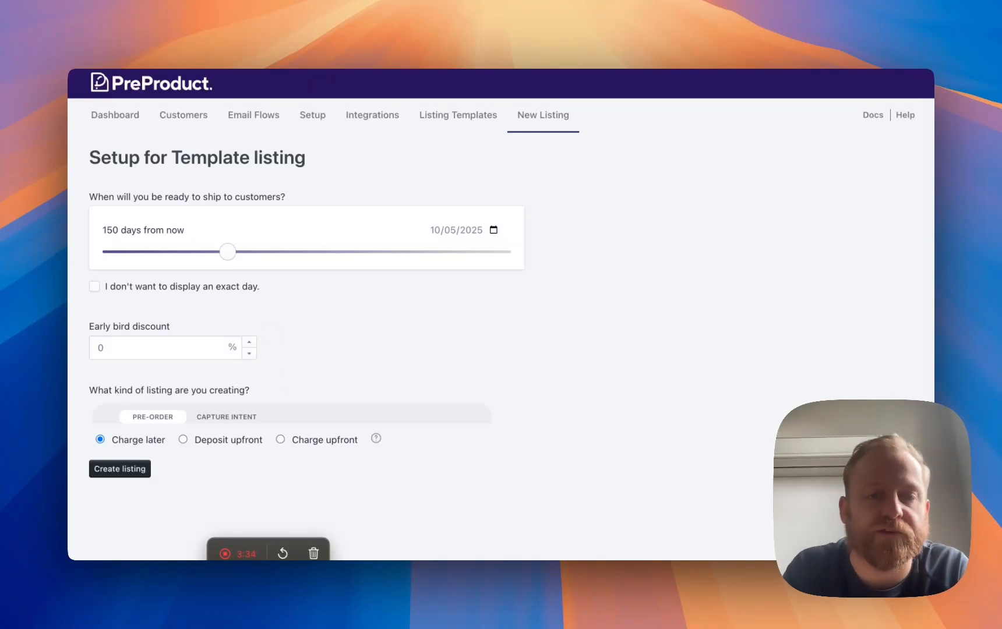
drag(227, 252, 178, 251)
click(172, 285)
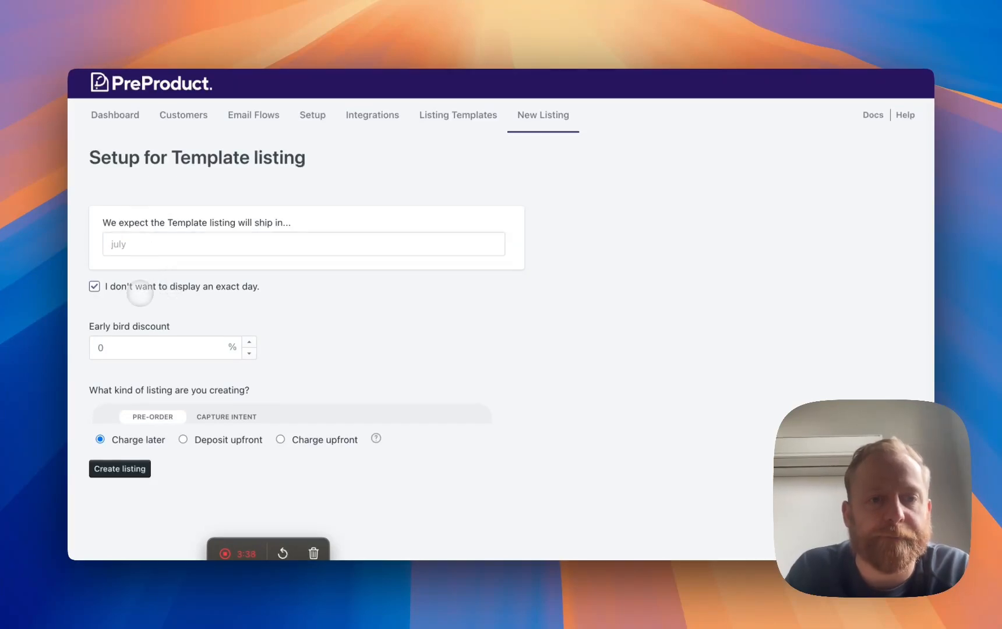
click(180, 247)
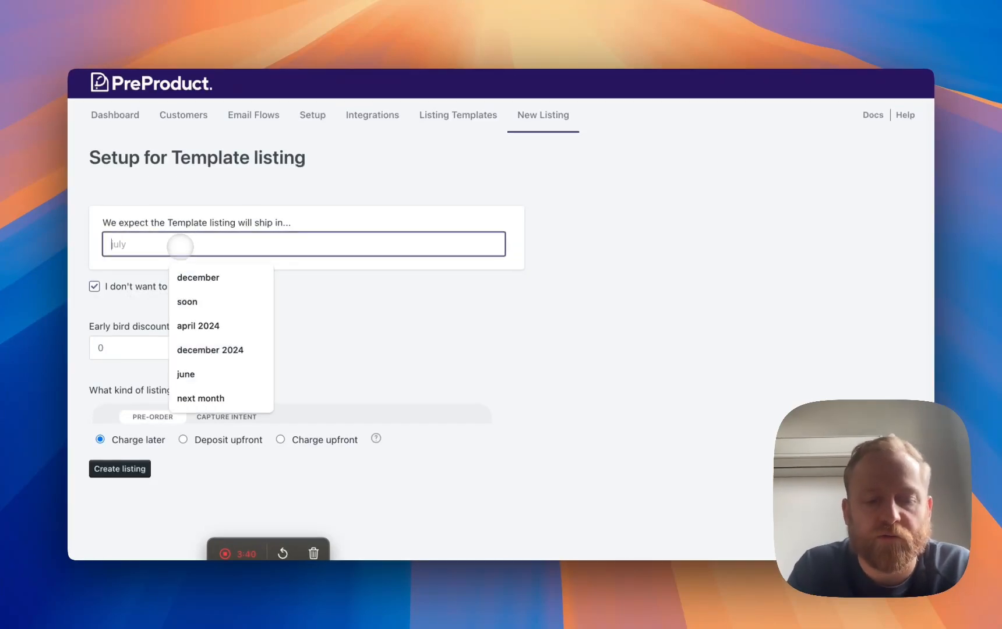
text(2026)
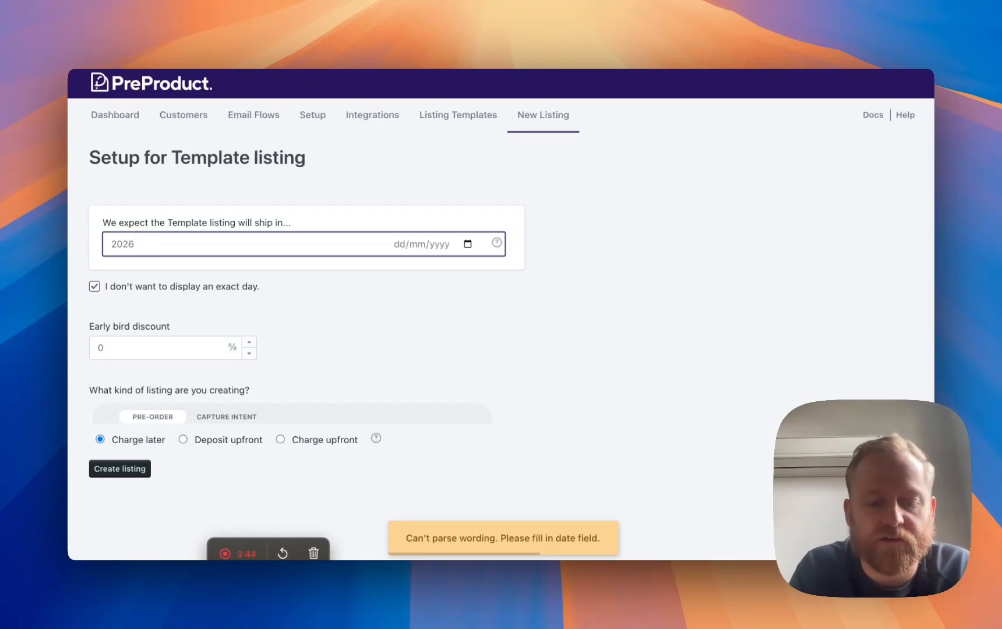
text(March)
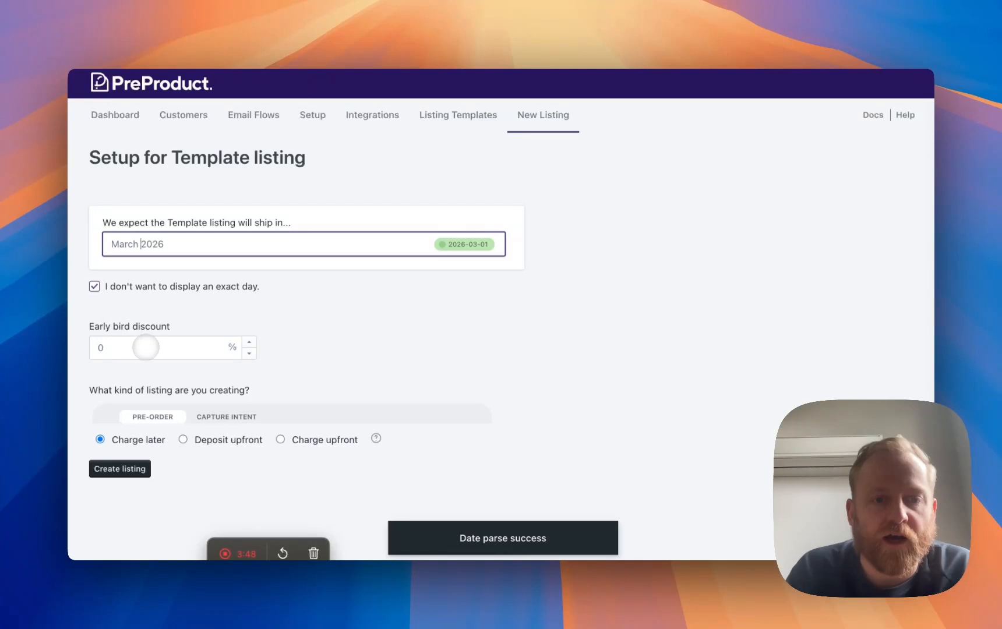
Make the template listing a deposit-upfront pre-order with a £1.00 deposit and create the listing.
click(146, 435)
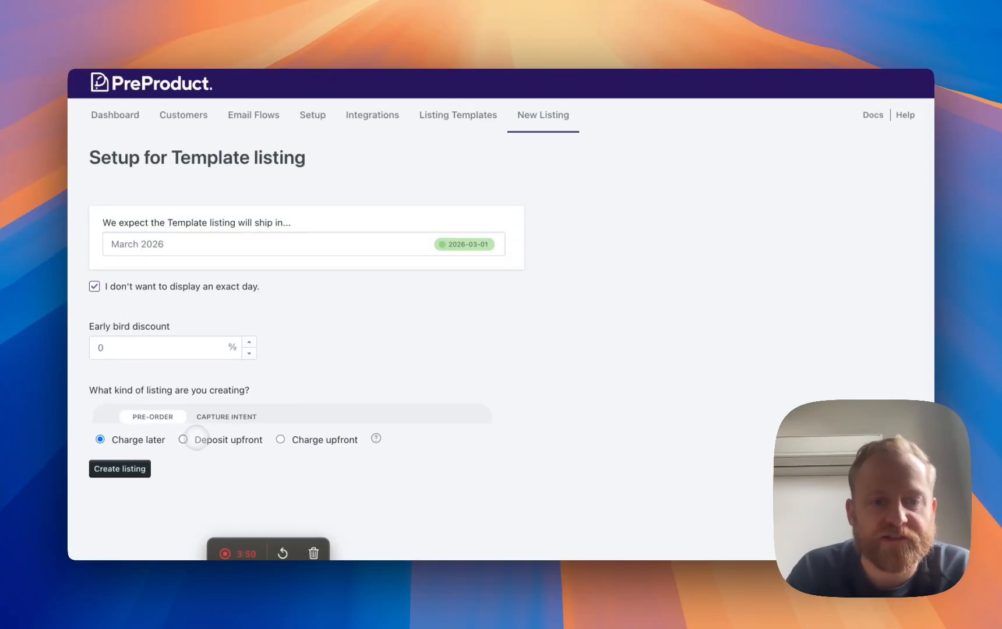
click(183, 440)
scroll(169, 457, down, 1)
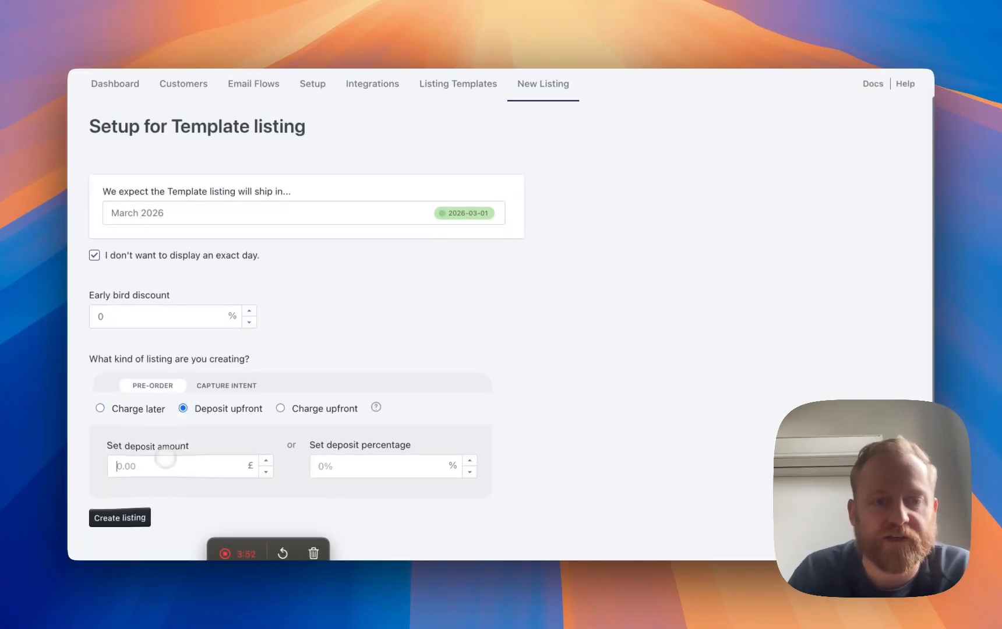
click(154, 466)
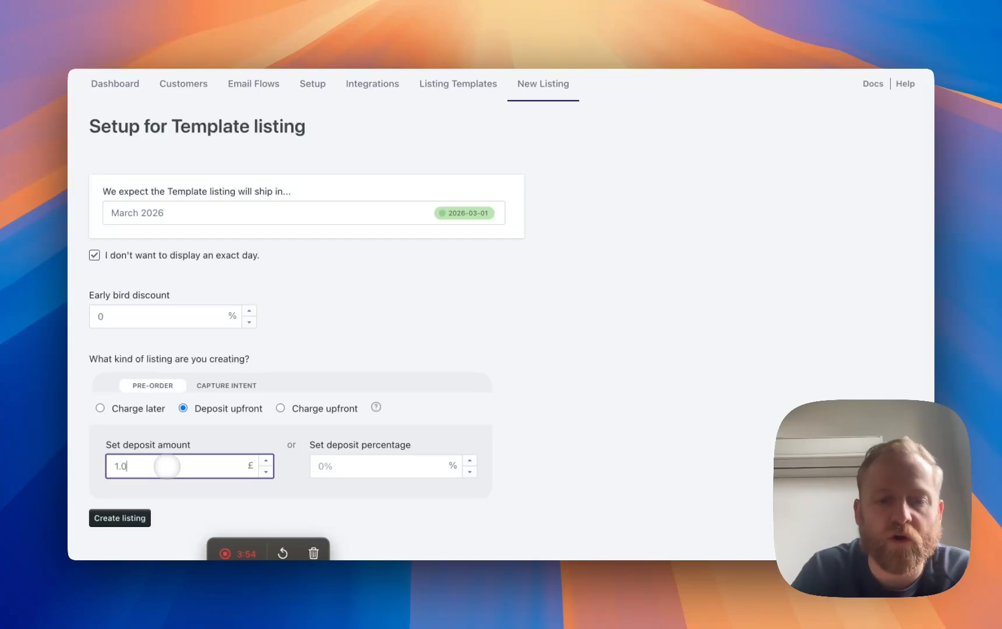
click(133, 518)
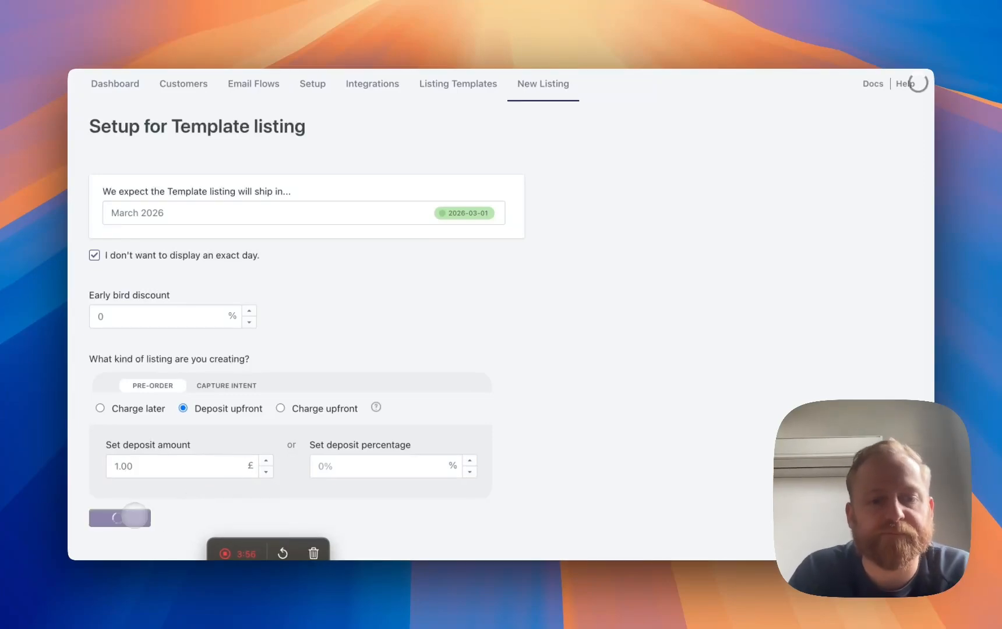
Rename the new wool template as "March 2026".
scroll(135, 515, down, 3)
scroll(135, 516, up, 1)
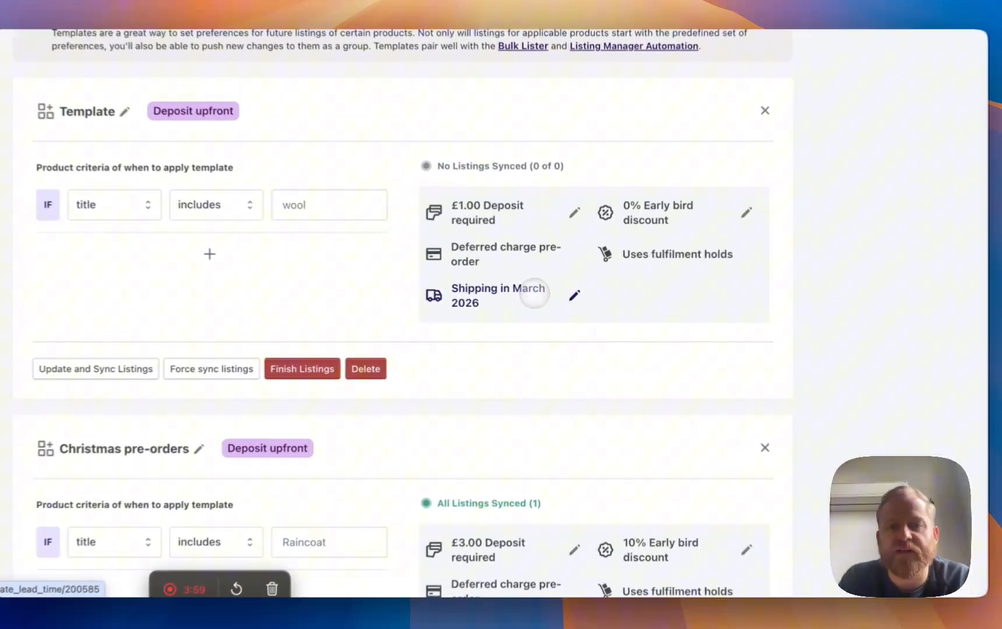
scroll(542, 294, up, 2)
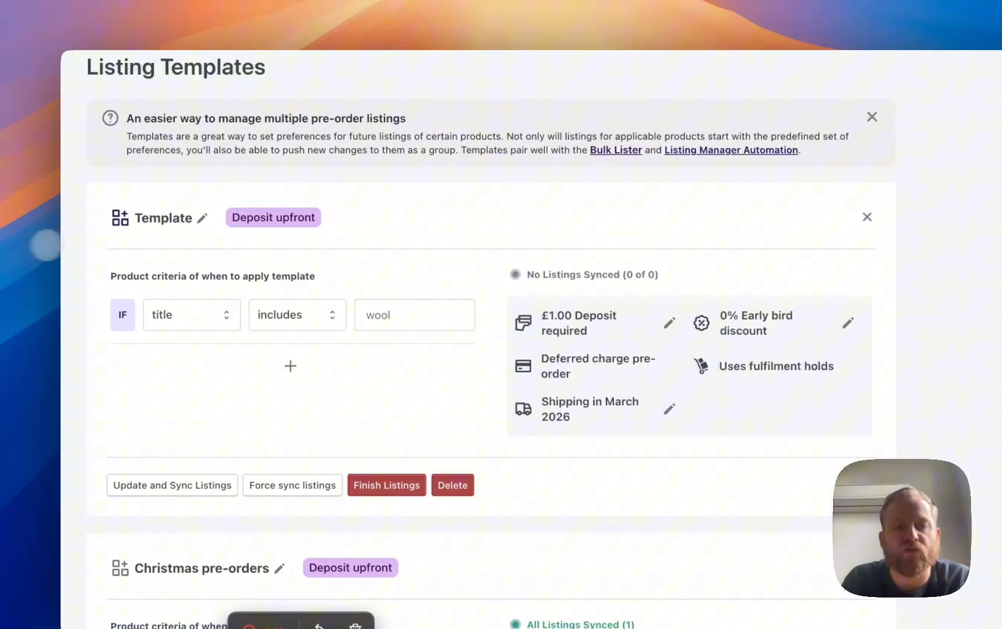
click(178, 223)
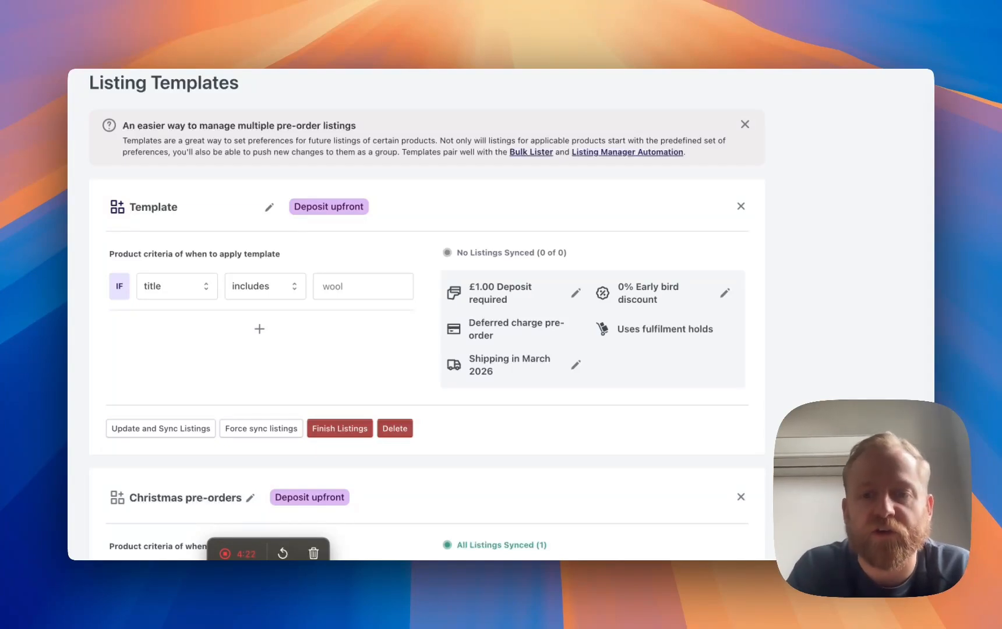
text(March )
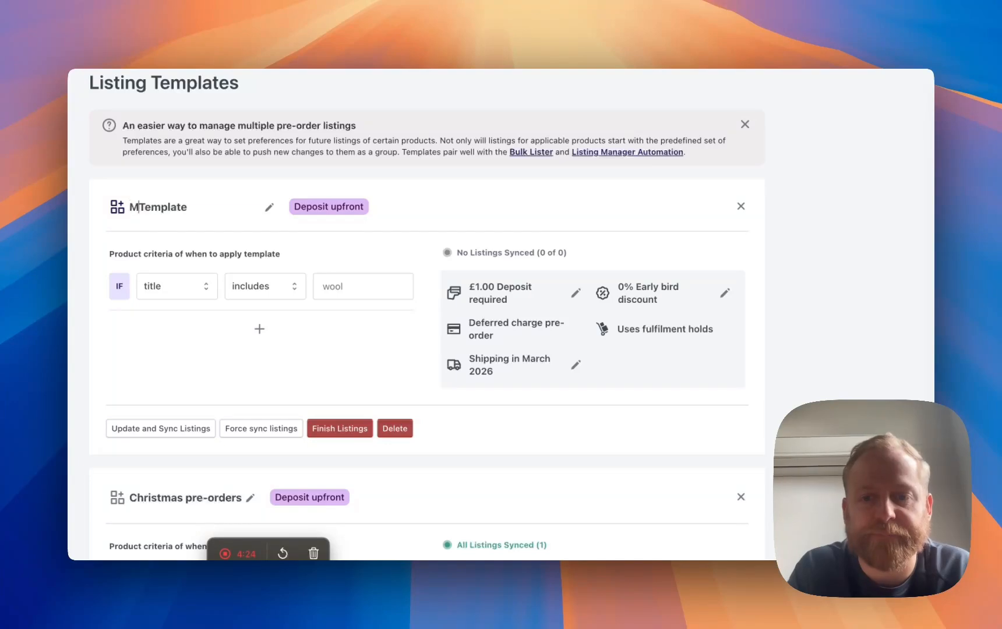
text(2026)
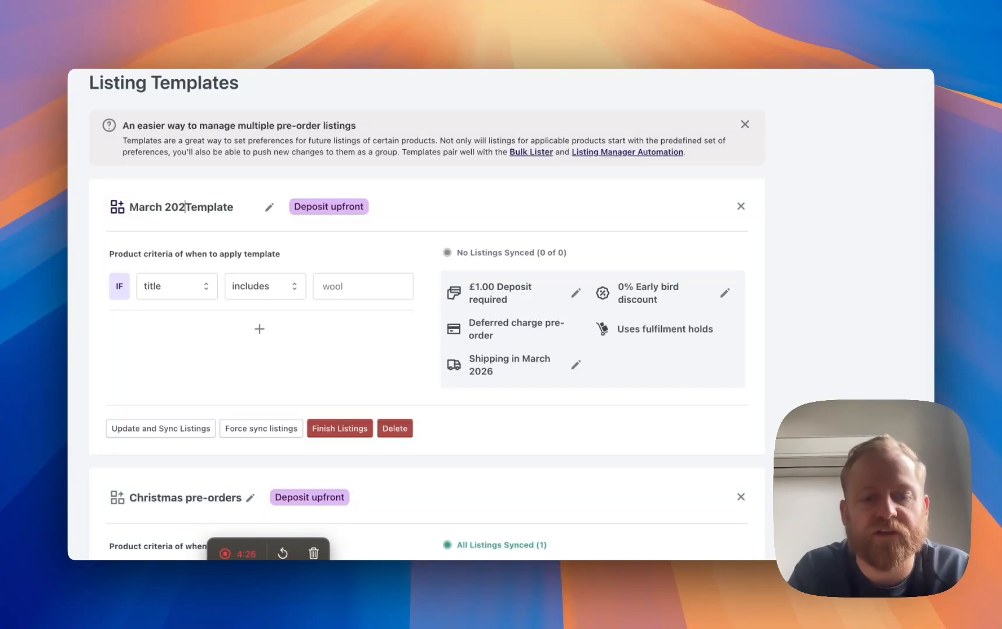
click(130, 207)
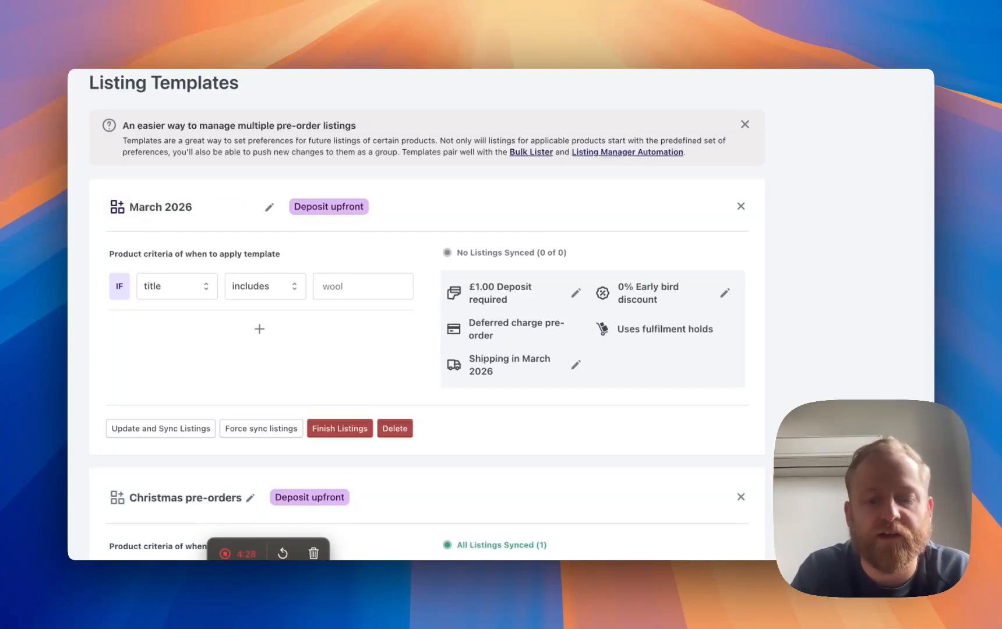
Rename the wool template as "Wool products - March 2026", and update and sync its listings.
text(Wool)
text( products -)
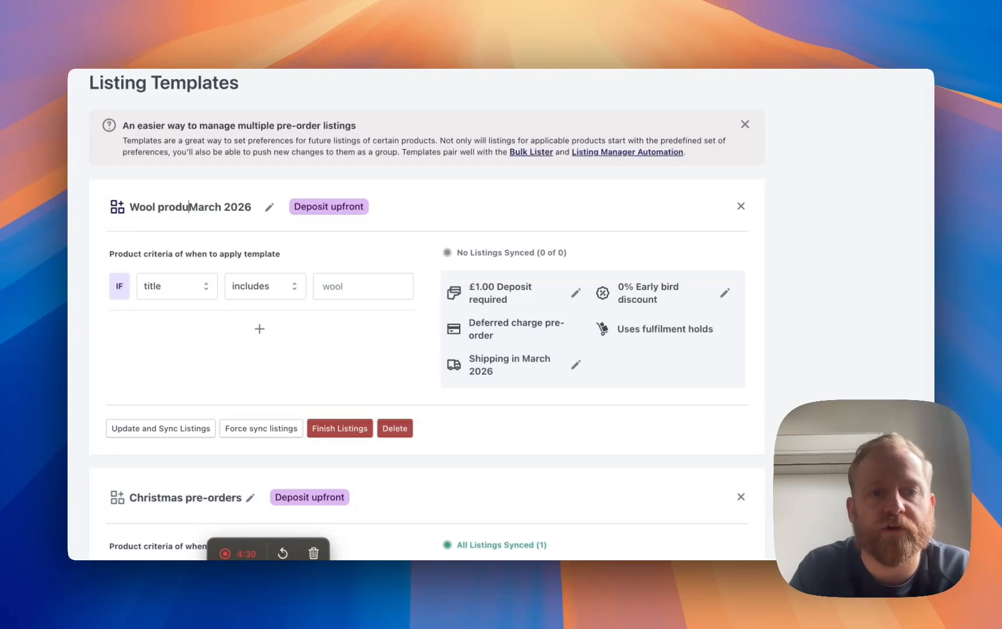
key(Return)
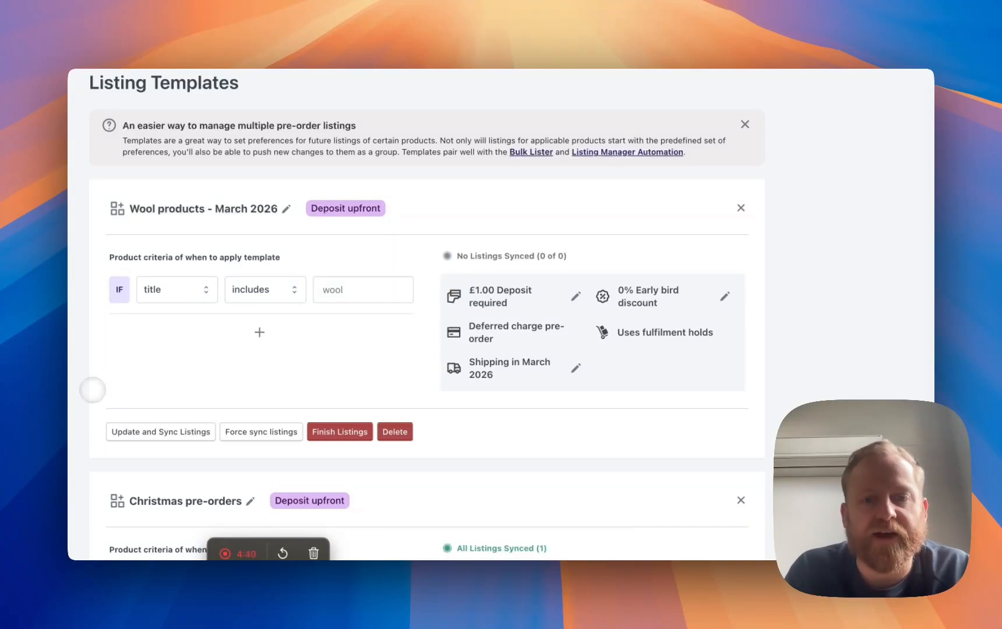
scroll(529, 265, down, 2)
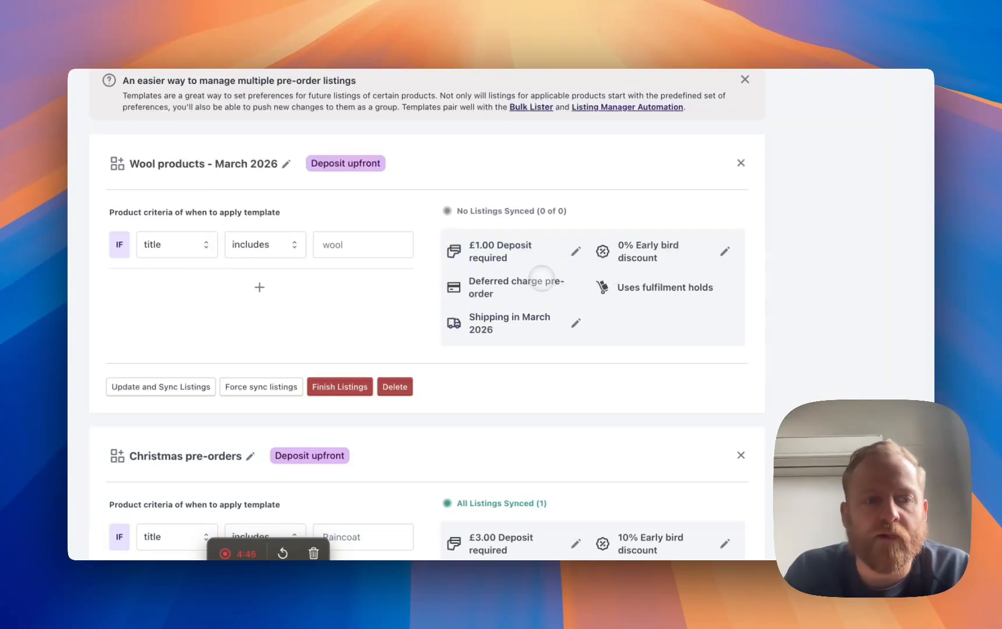
click(157, 387)
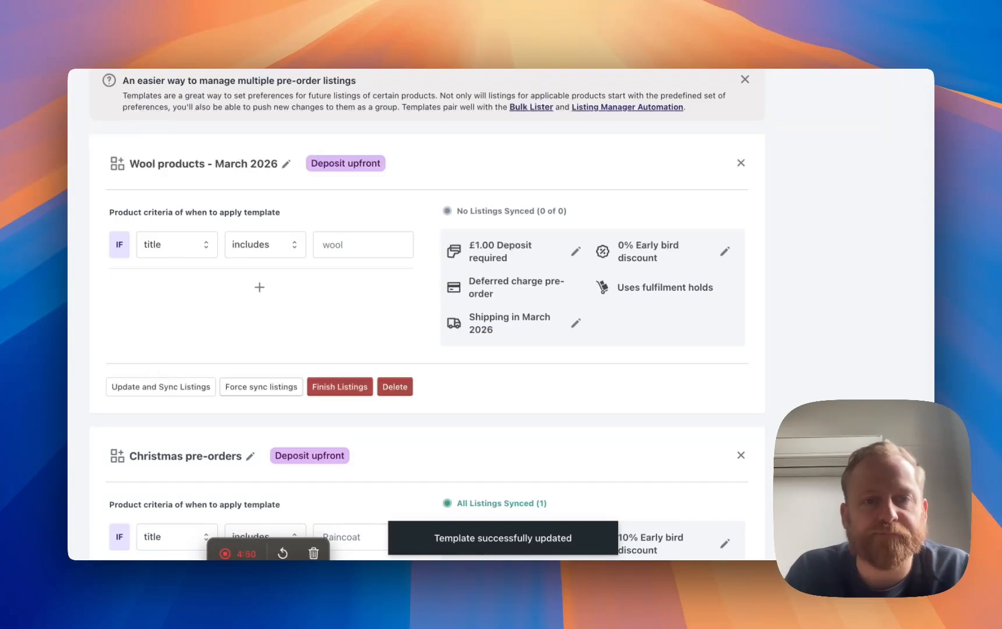
Start a new listing for the Wool trainers product, keeping the settings prefilled from the template.
scroll(156, 380, up, 3)
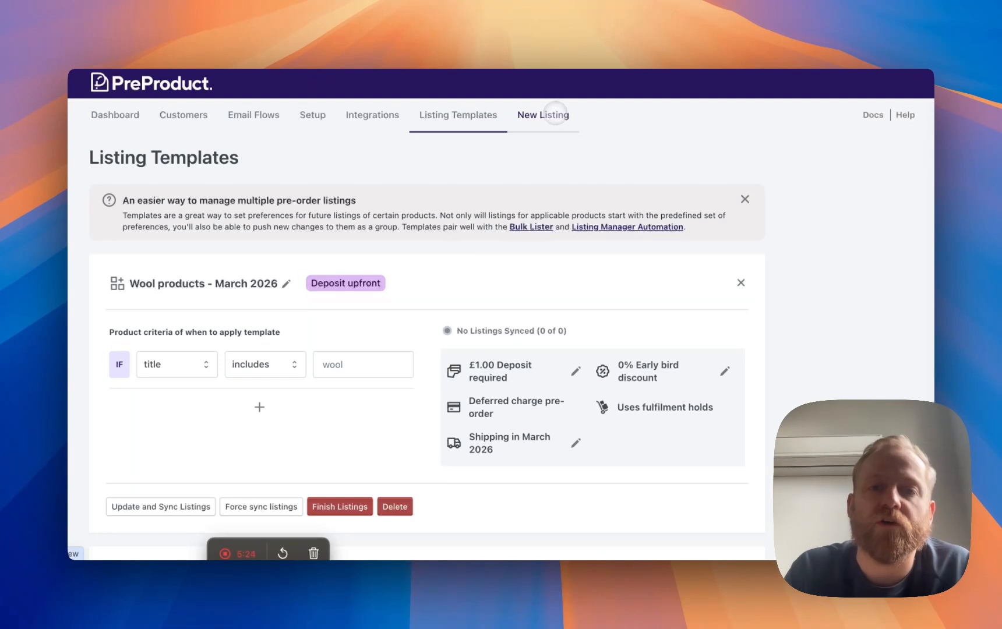
click(556, 114)
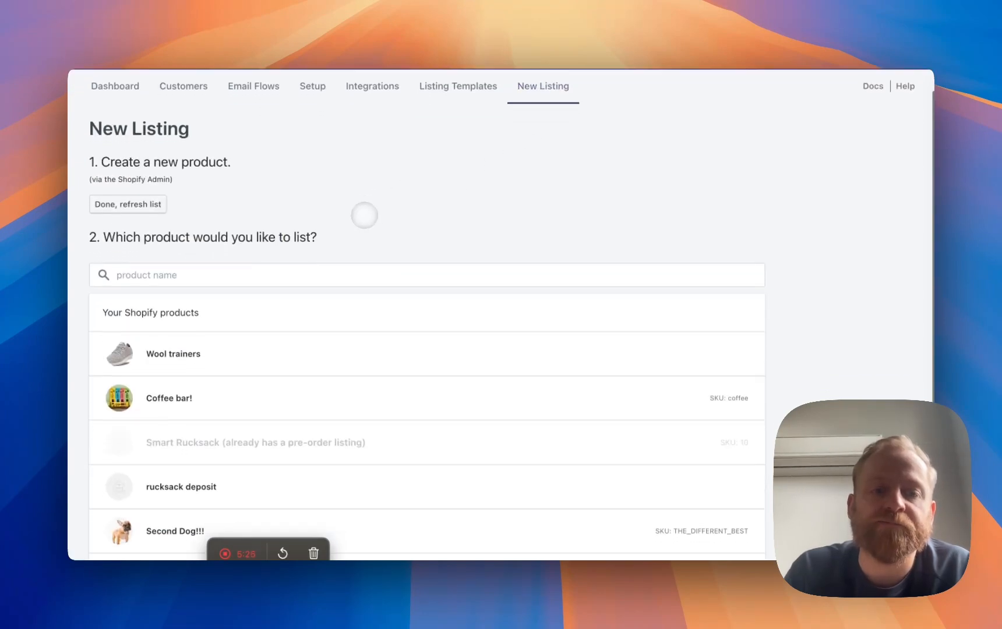
scroll(365, 216, down, 3)
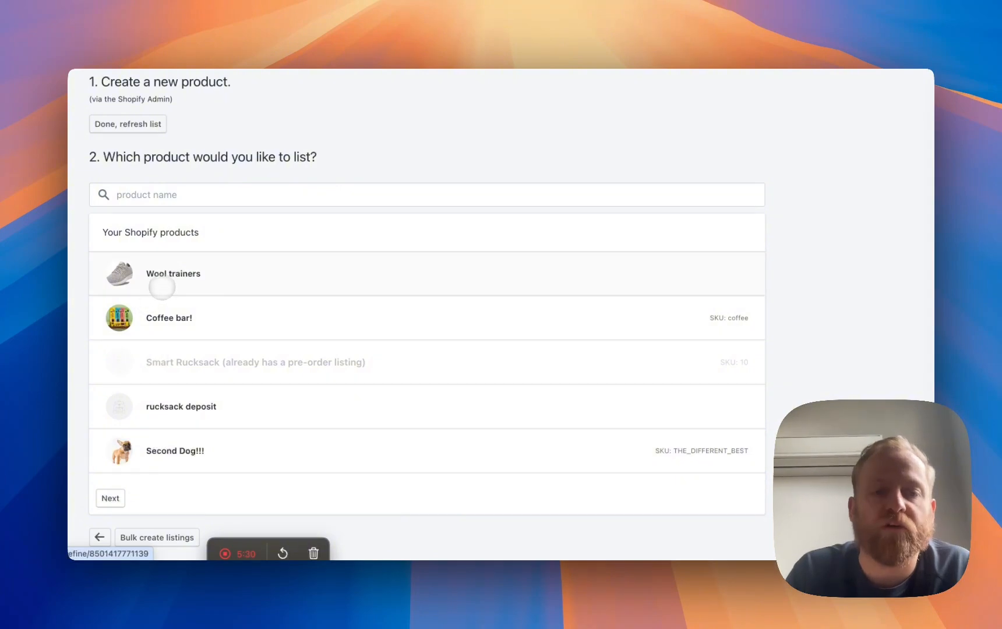
click(162, 286)
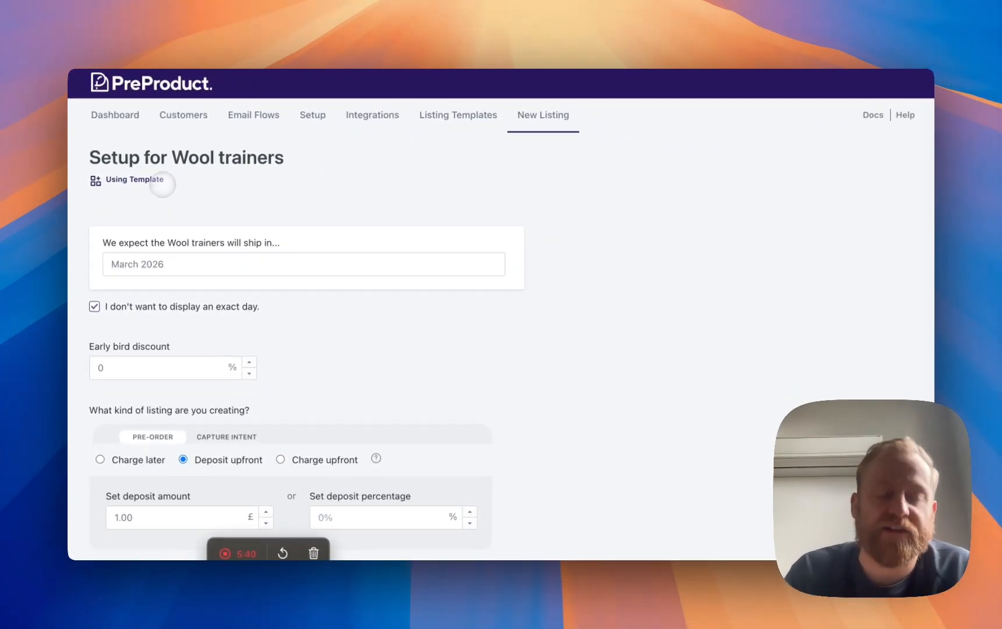
scroll(162, 184, down, 3)
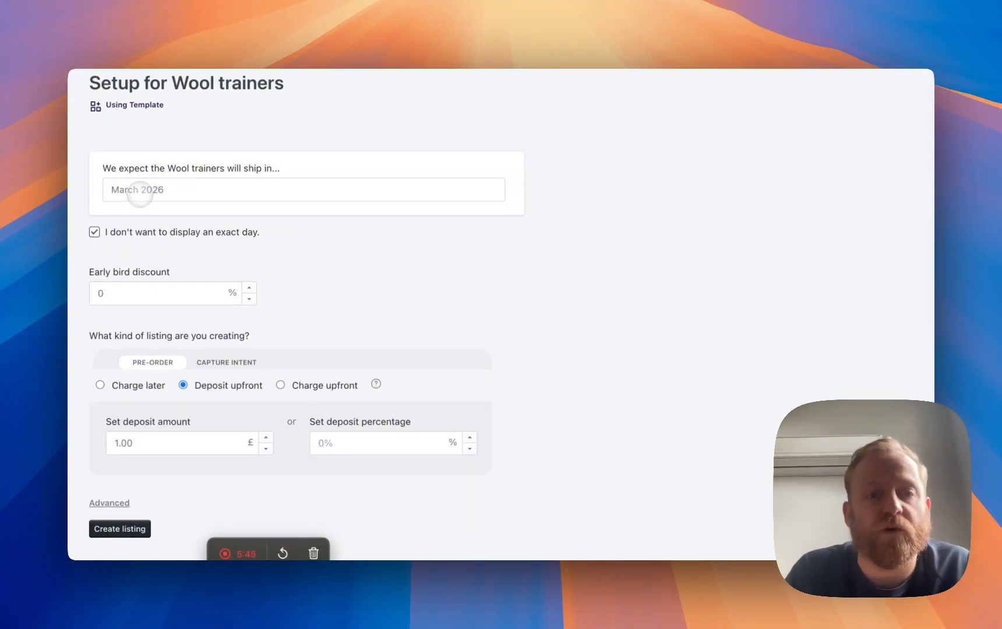
scroll(205, 226, down, 1)
scroll(207, 229, down, 1)
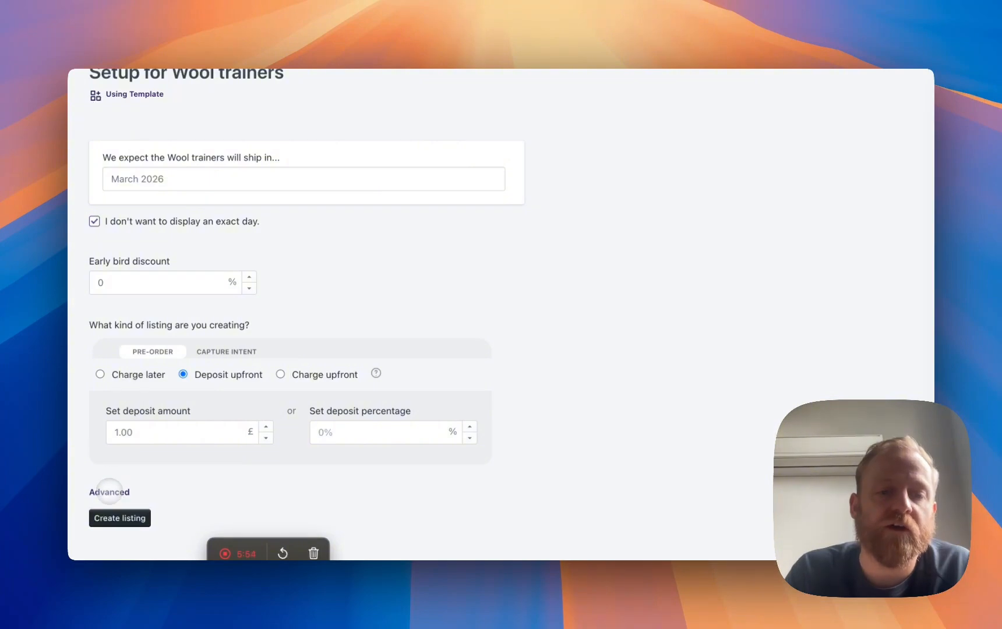
Examine the advanced options for listing specific variants and setting variant pre-order limits, and collapse them again.
click(109, 491)
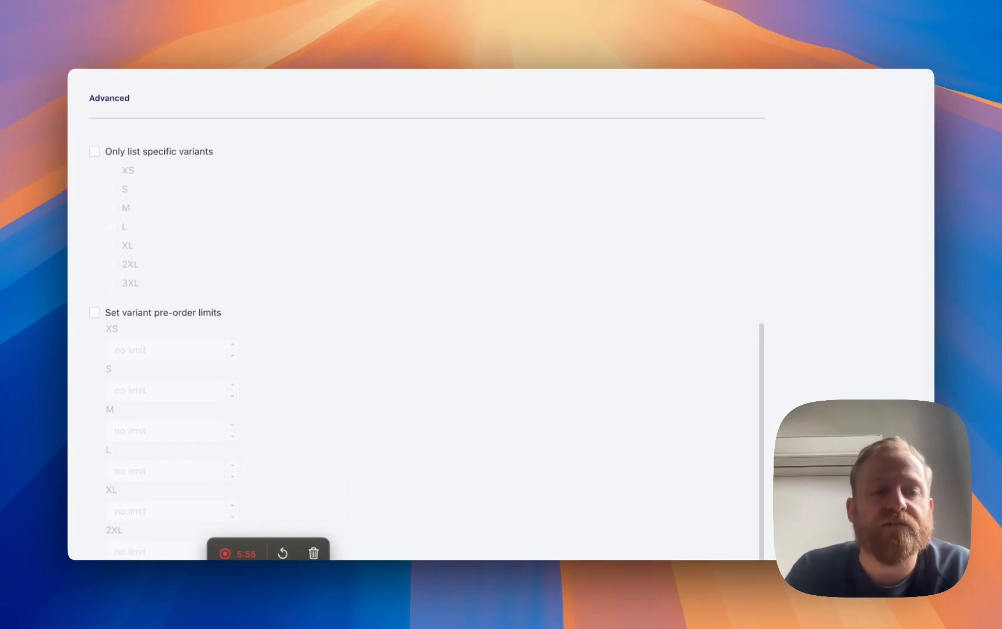
scroll(197, 466, up, 3)
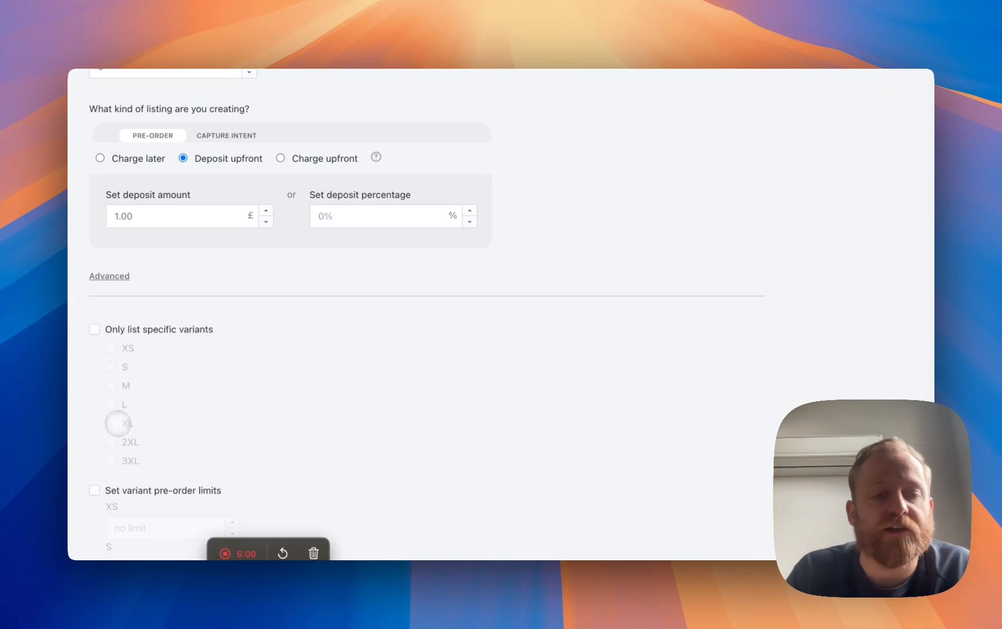
scroll(118, 421, down, 3)
scroll(118, 422, up, 2)
scroll(118, 423, up, 1)
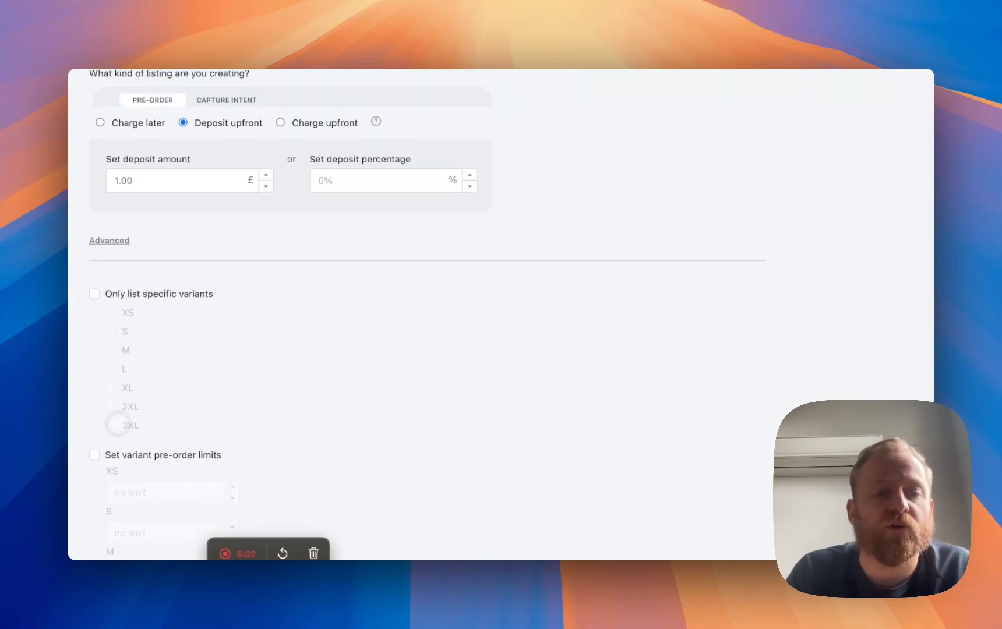
scroll(140, 465, up, 5)
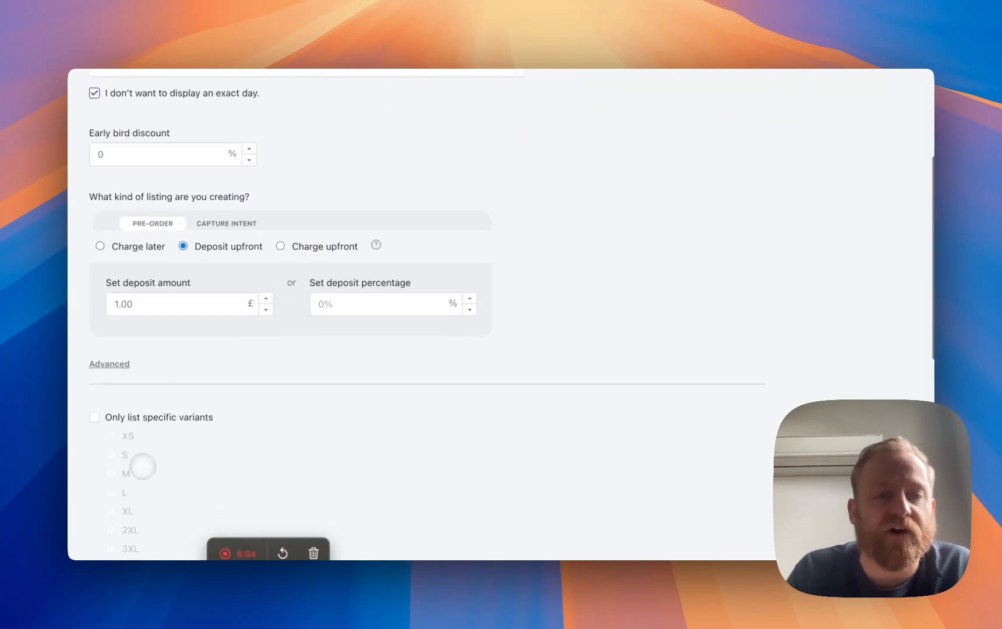
click(120, 357)
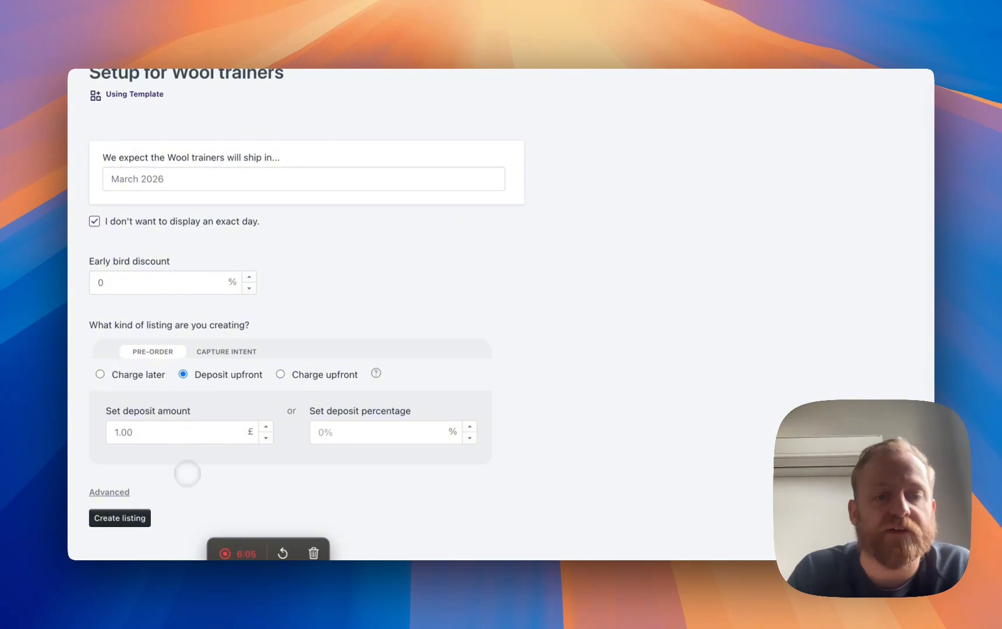
Create the Wool trainers listing and open it to check its deposit, shipping and template details.
click(126, 516)
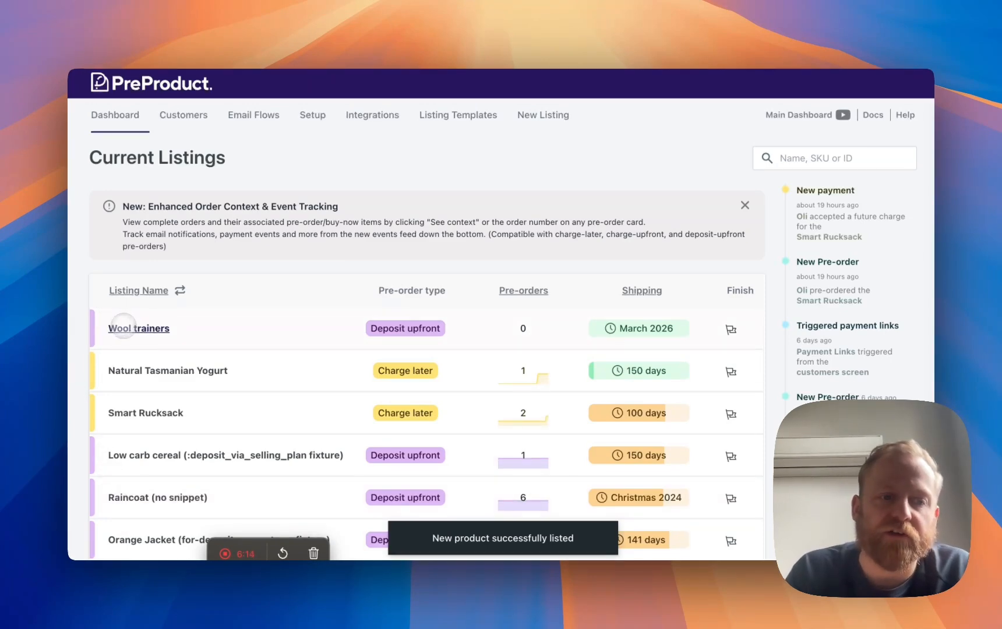
click(125, 329)
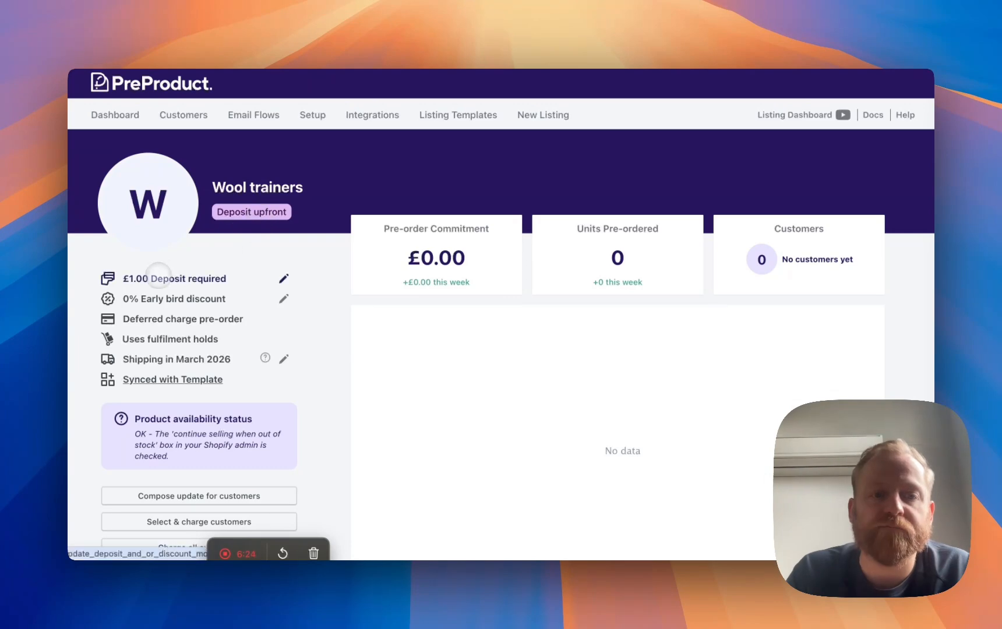
scroll(158, 273, down, 1)
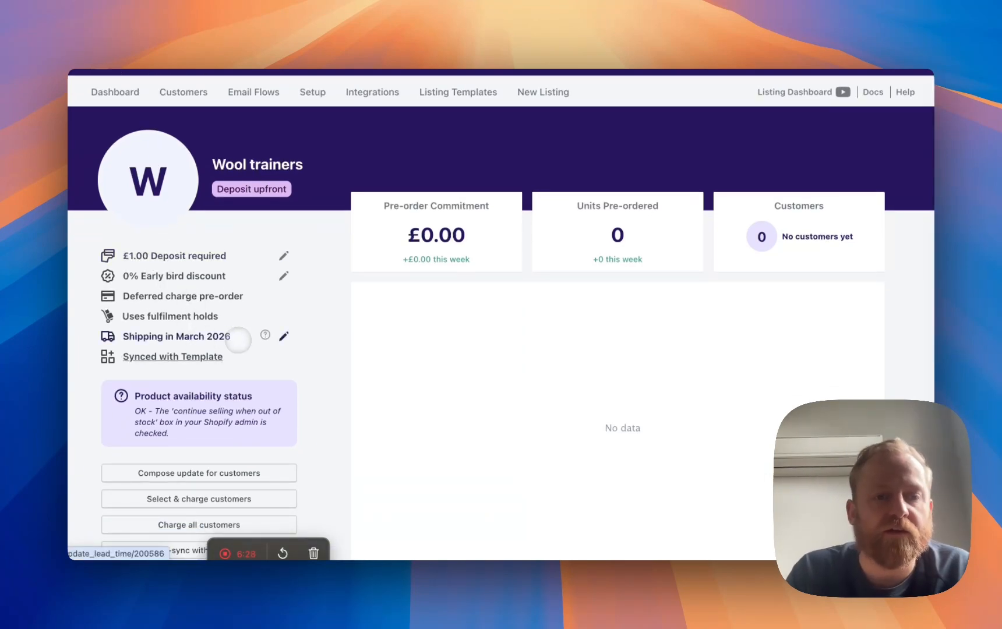
Go from the Wool trainers listing to its linked template and set the template's deposit amount to £5.00.
click(207, 357)
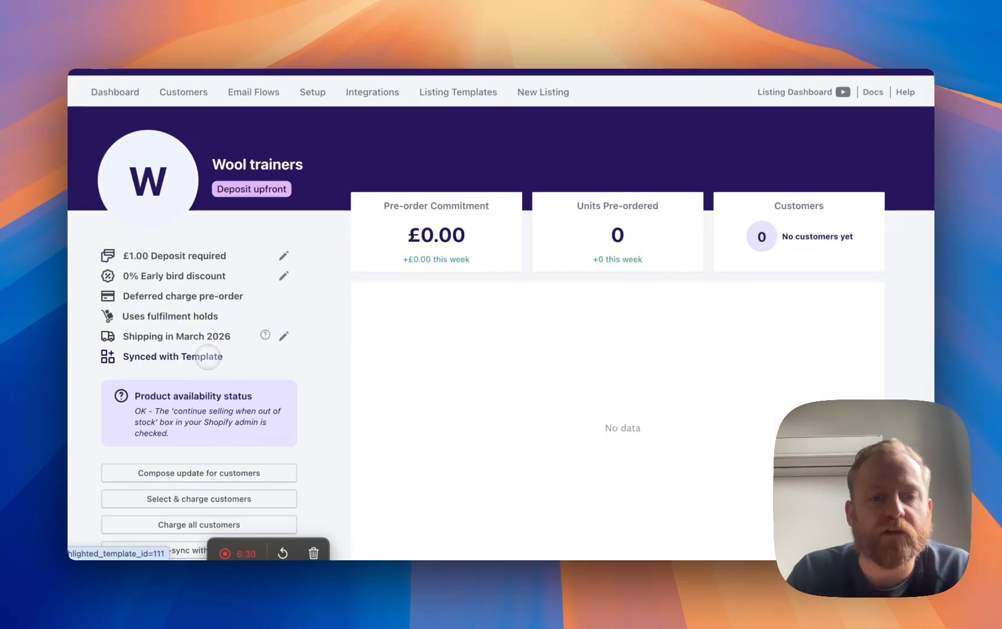
scroll(208, 357, up, 1)
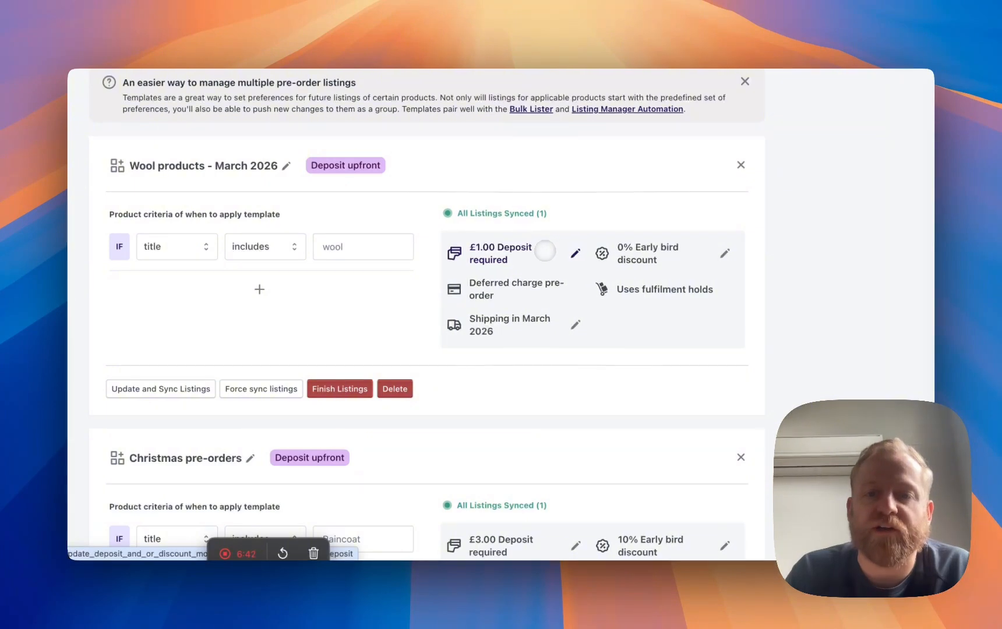
click(545, 252)
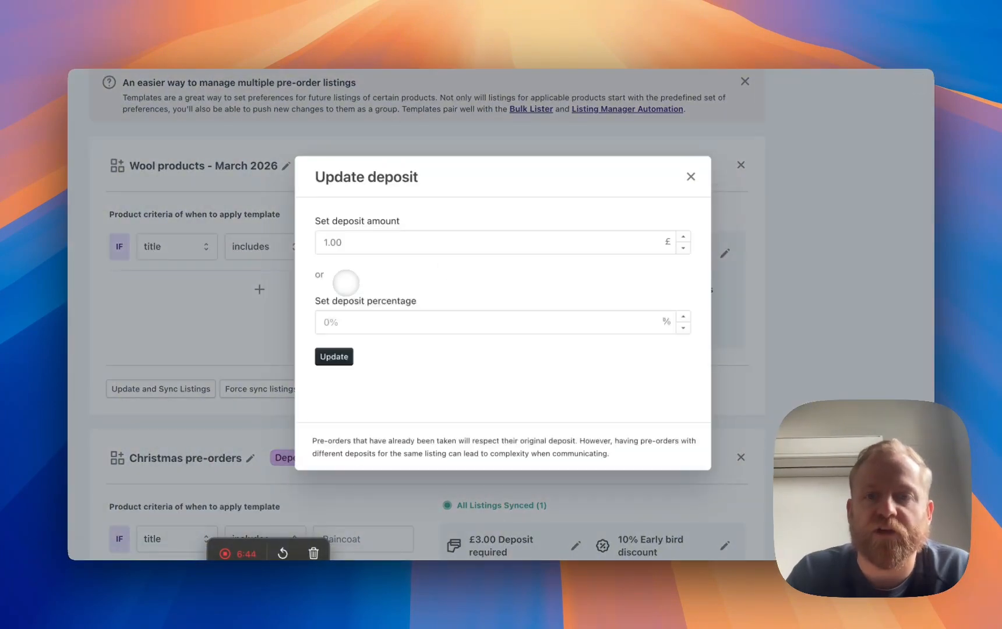
click(691, 178)
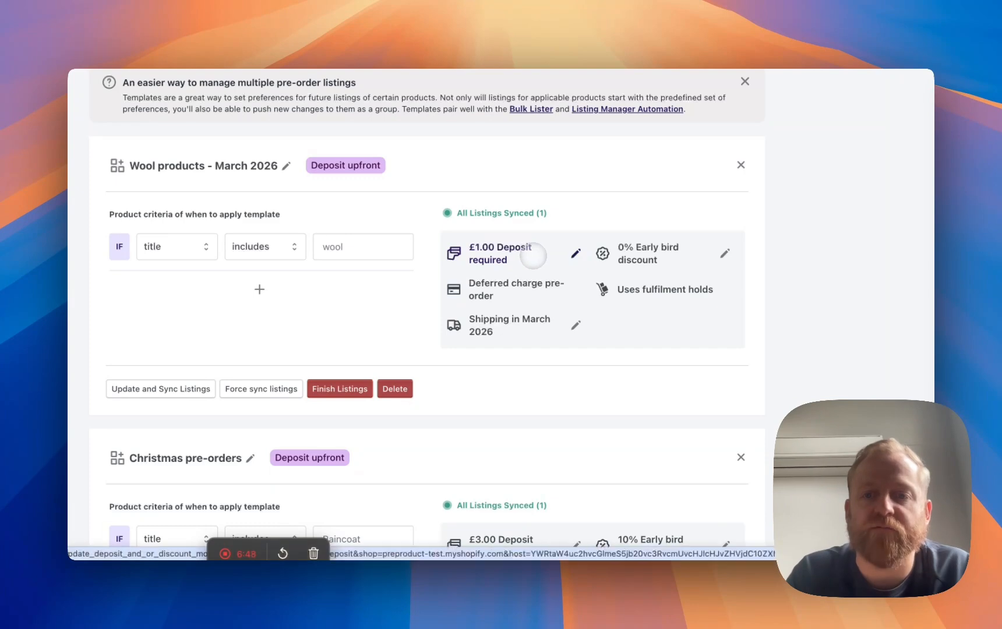
click(532, 255)
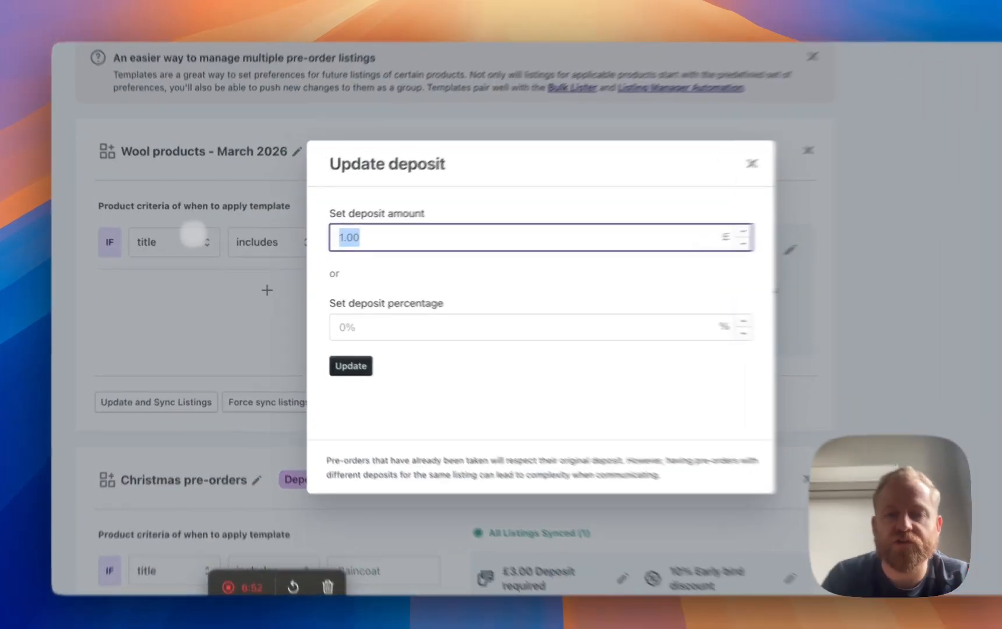
text(5.00)
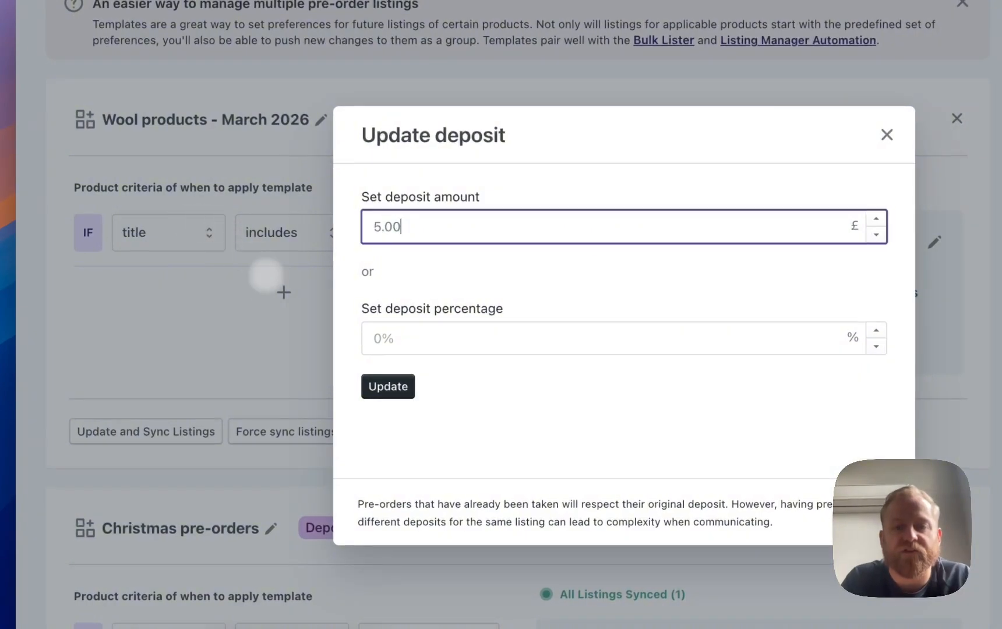
click(384, 386)
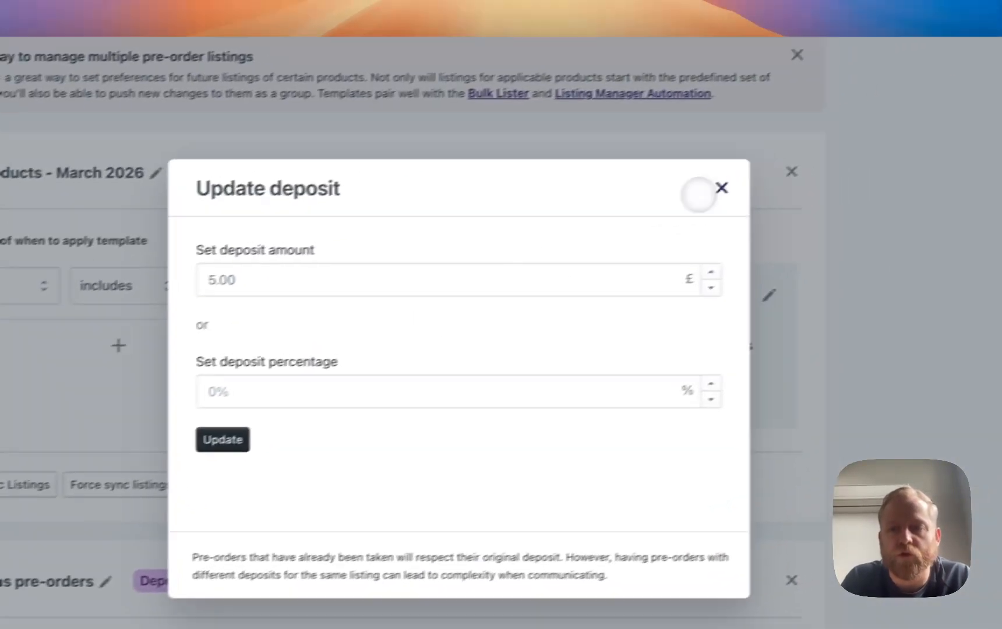
click(887, 135)
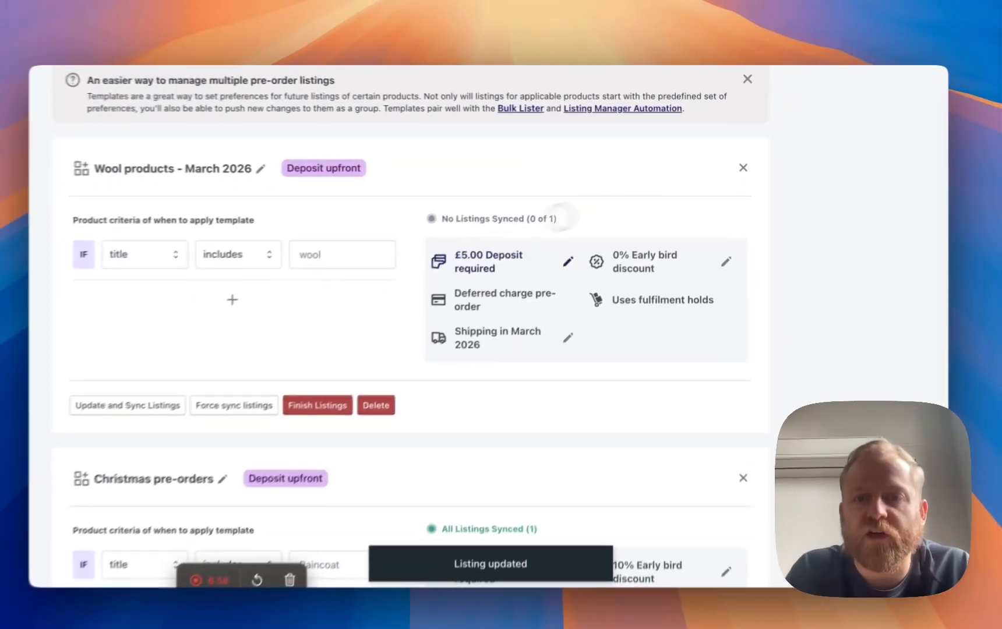
Reopen the Wool trainers listing from the dashboard to check its deposit and template sync status.
scroll(512, 268, up, 1)
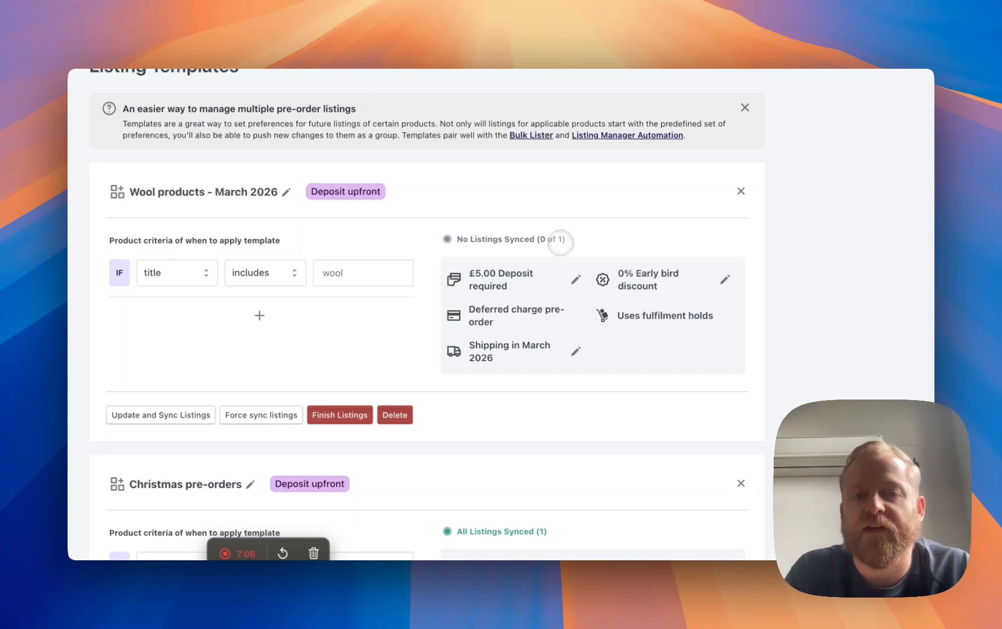
scroll(561, 241, up, 3)
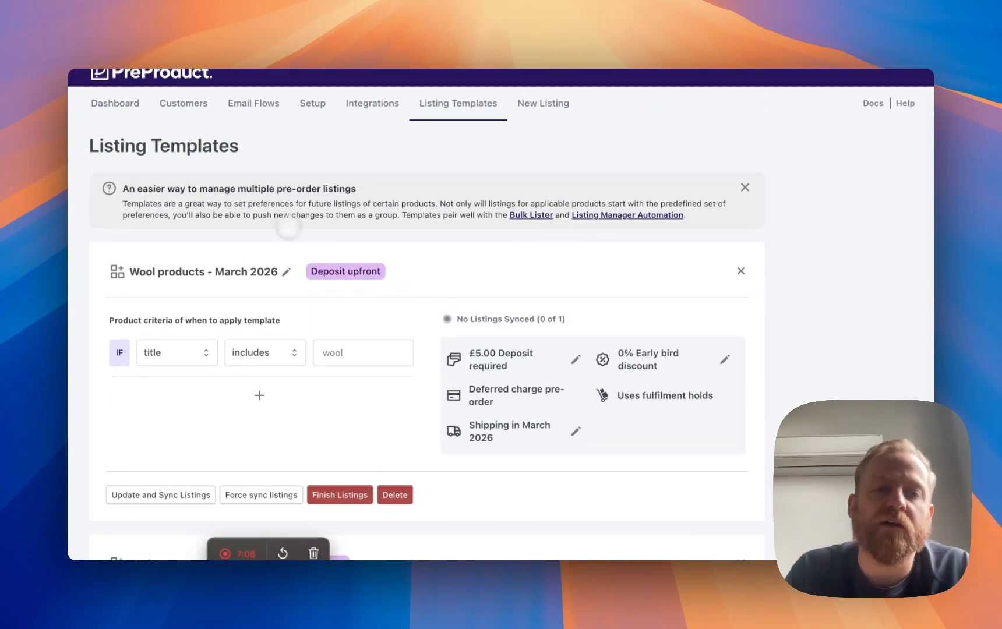
click(131, 103)
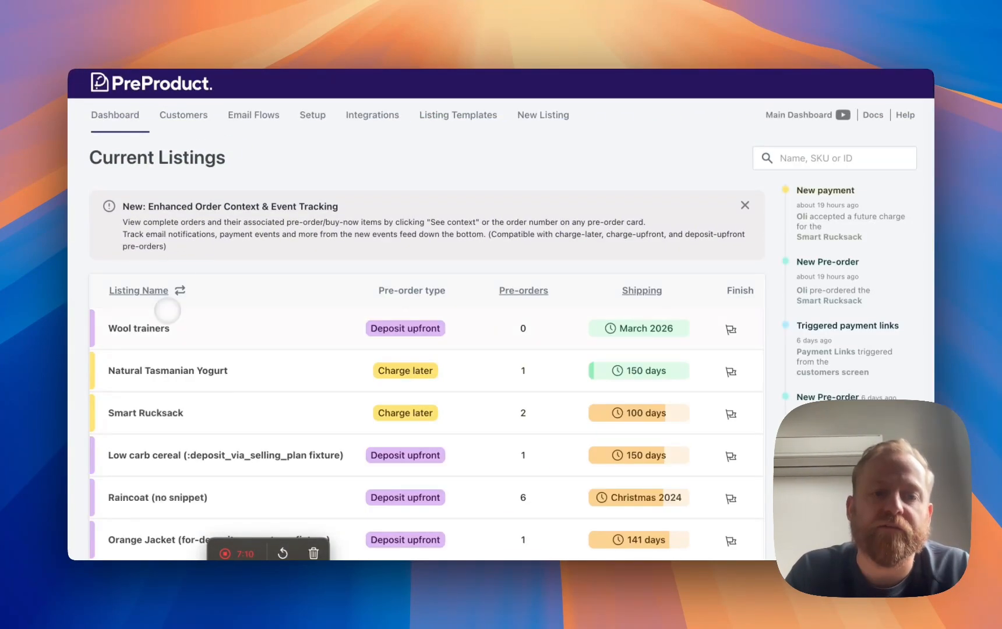
click(167, 312)
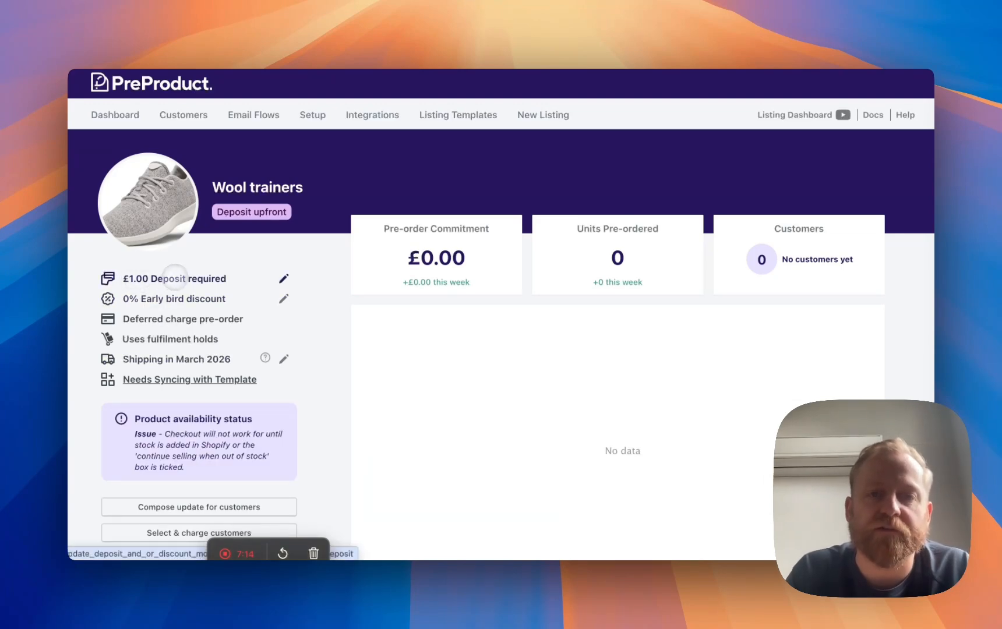
Return to the listing templates and update and sync the listings of the "Wool products - March 2026" template.
click(472, 114)
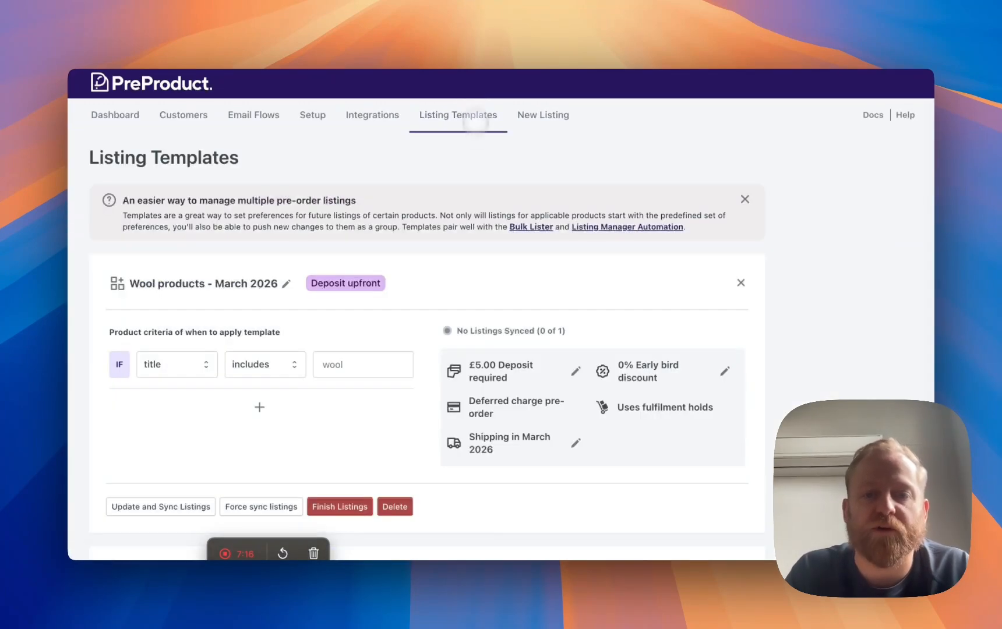
scroll(481, 300, down, 3)
scroll(482, 301, down, 1)
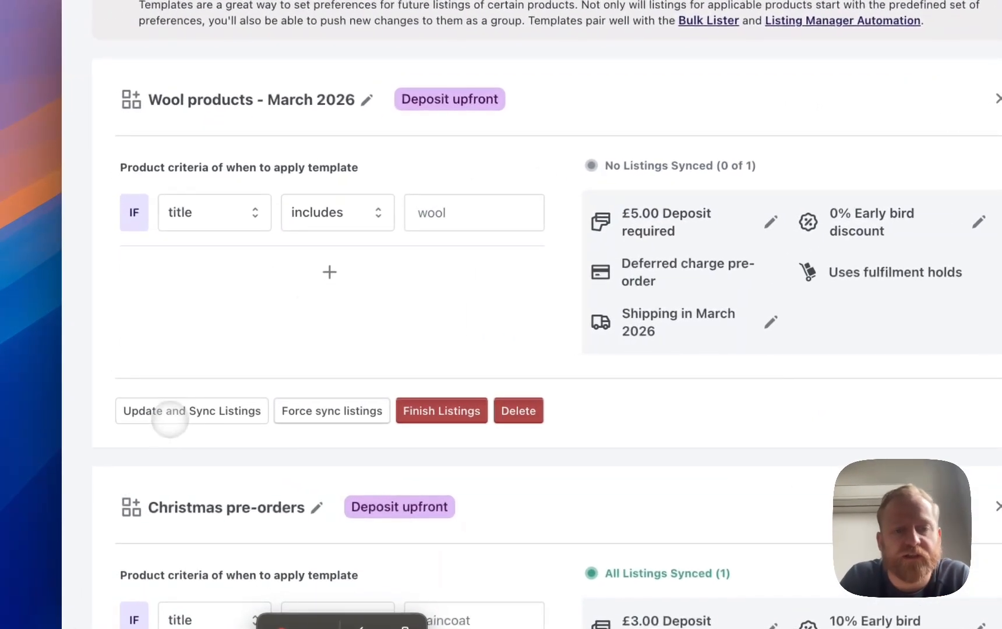
click(170, 411)
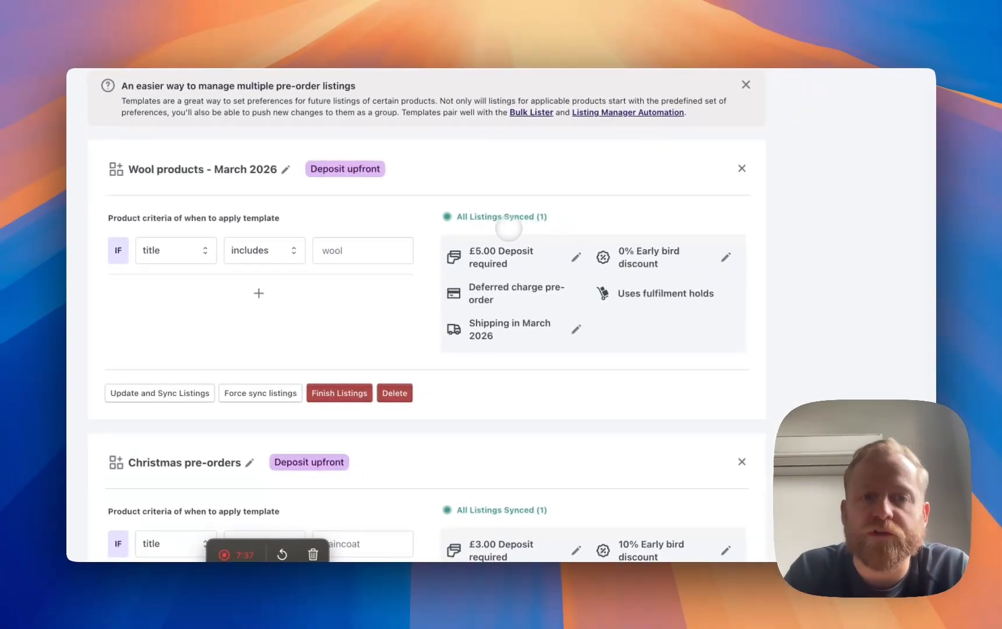
Open the Wool trainers listing from the dashboard to check its deposit and sync status, and follow it to its linked template.
scroll(524, 235, up, 3)
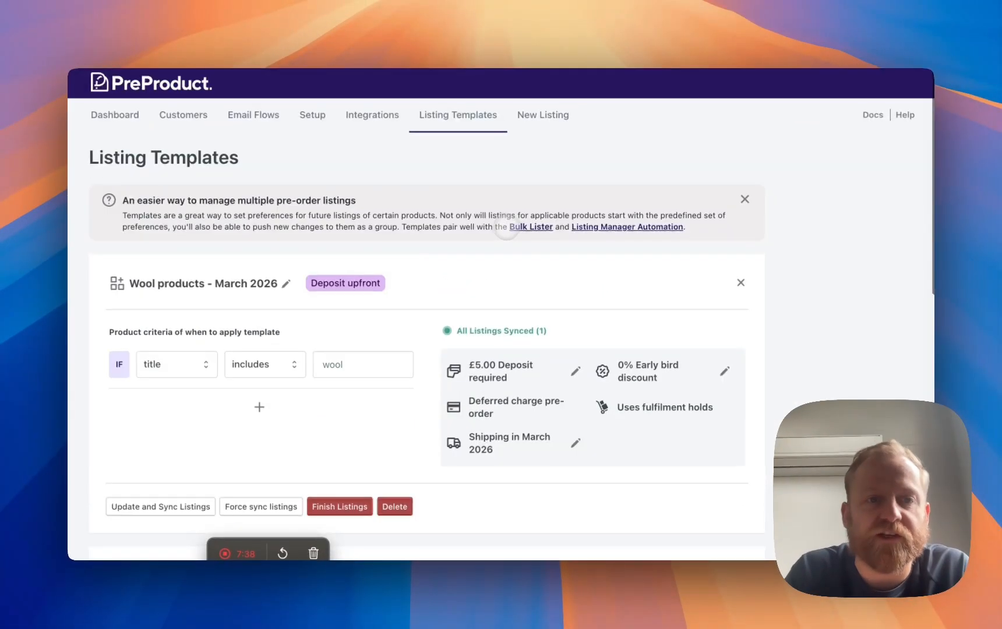
click(114, 115)
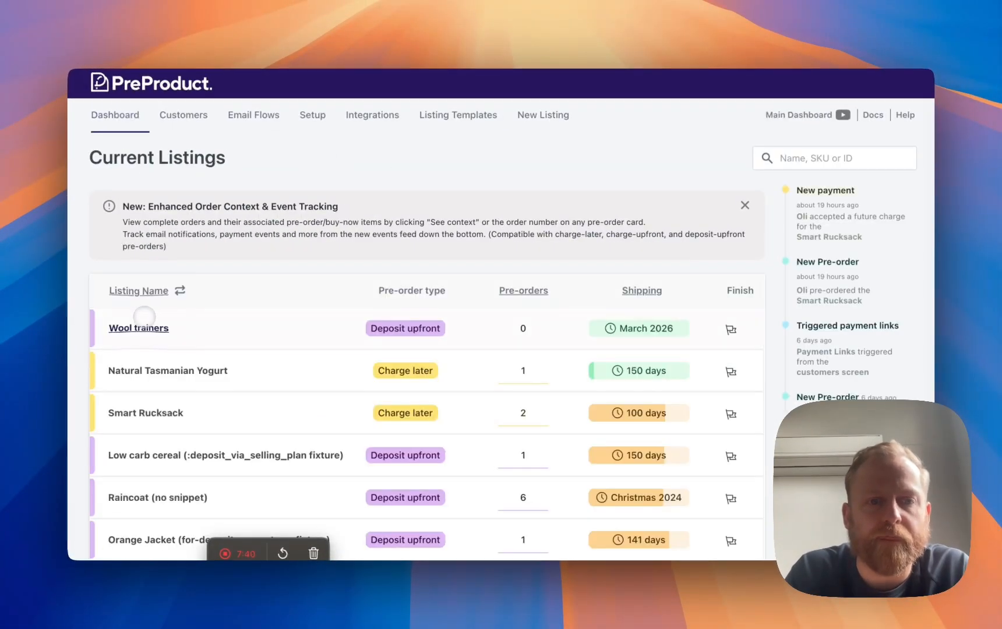
click(143, 321)
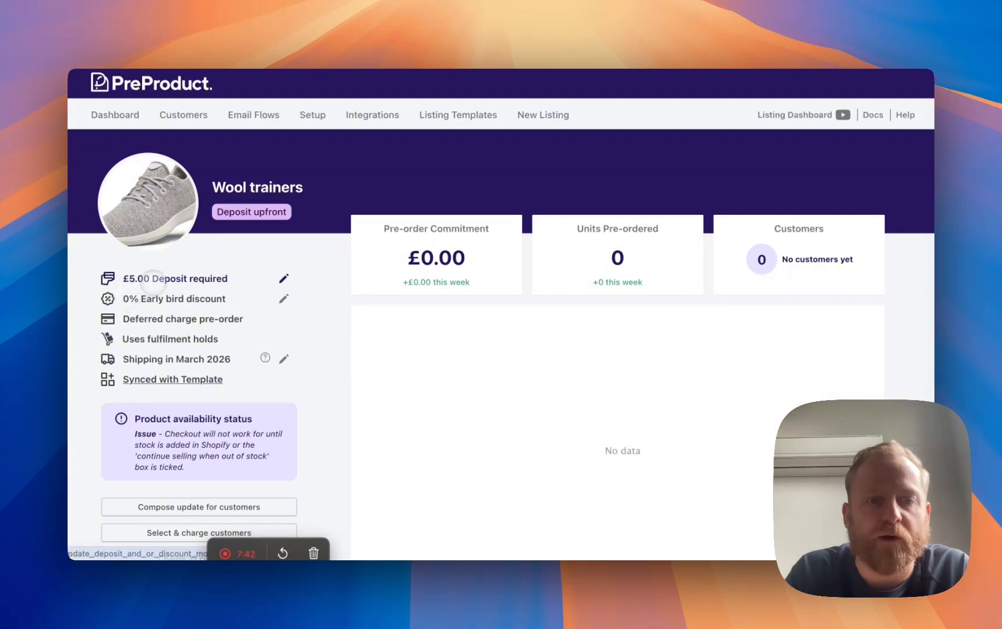
click(178, 379)
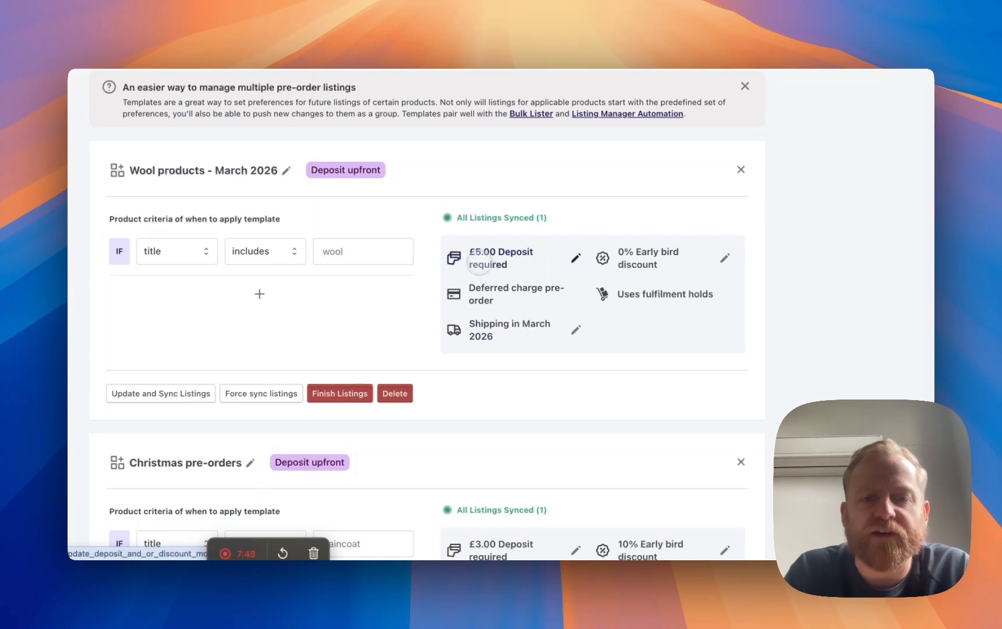
scroll(463, 210, up, 2)
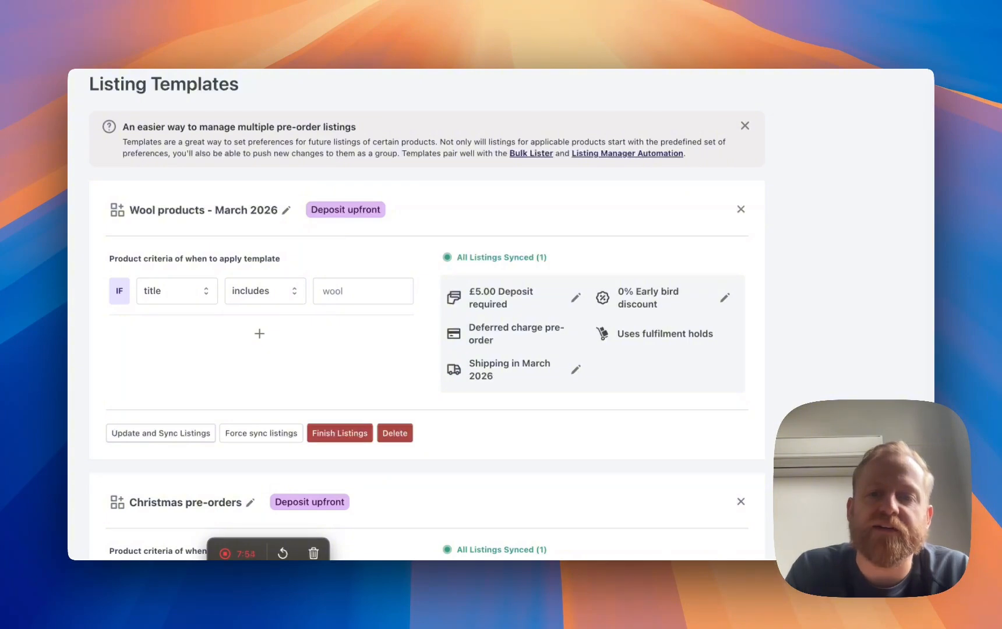
scroll(280, 436, up, 3)
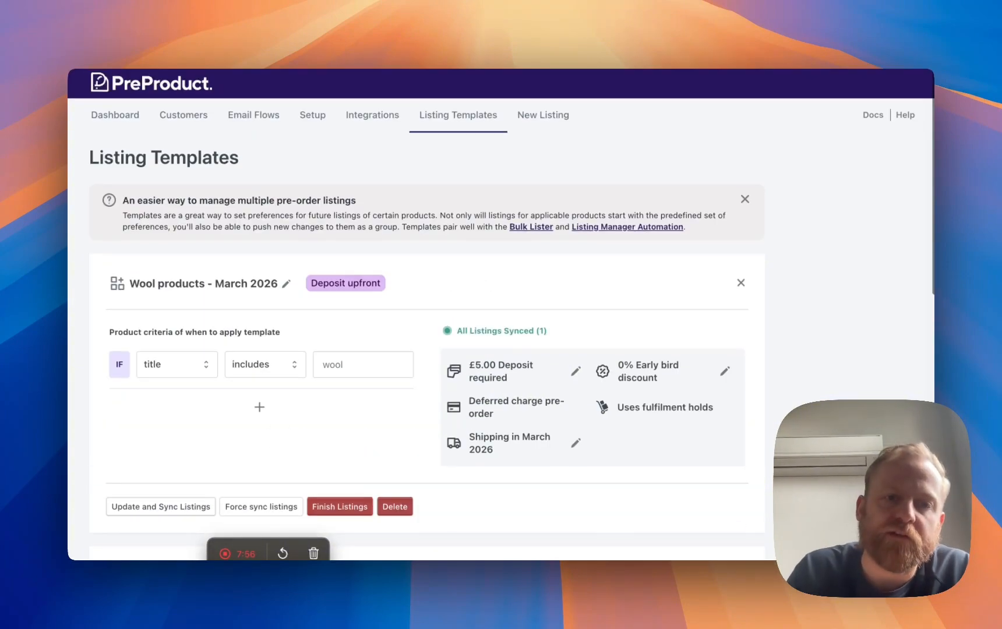
Reopen the Wool trainers listing from the dashboard and set its own deposit amount to £4.99.
click(108, 115)
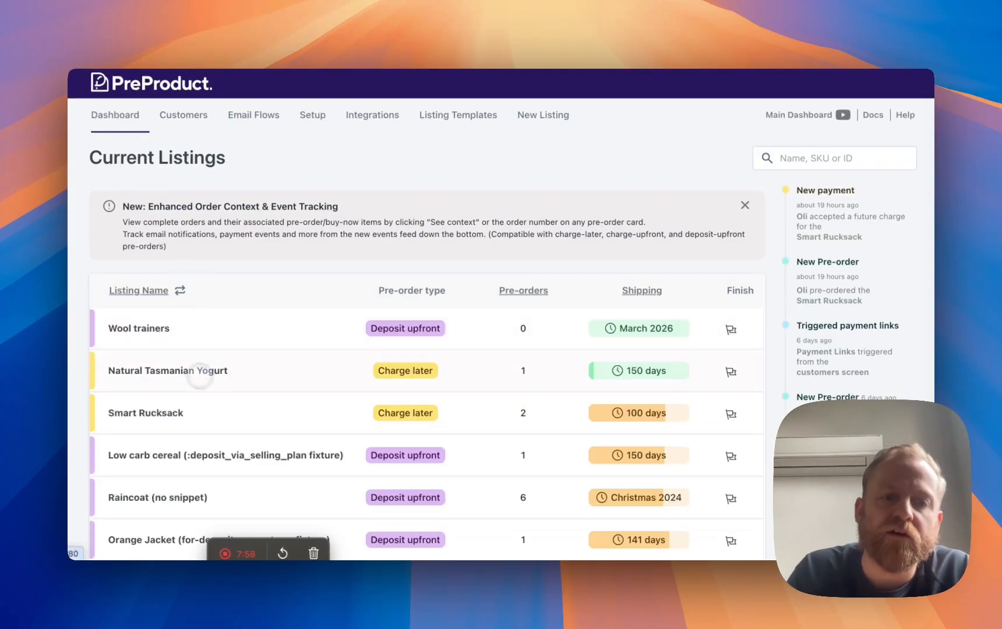
click(119, 326)
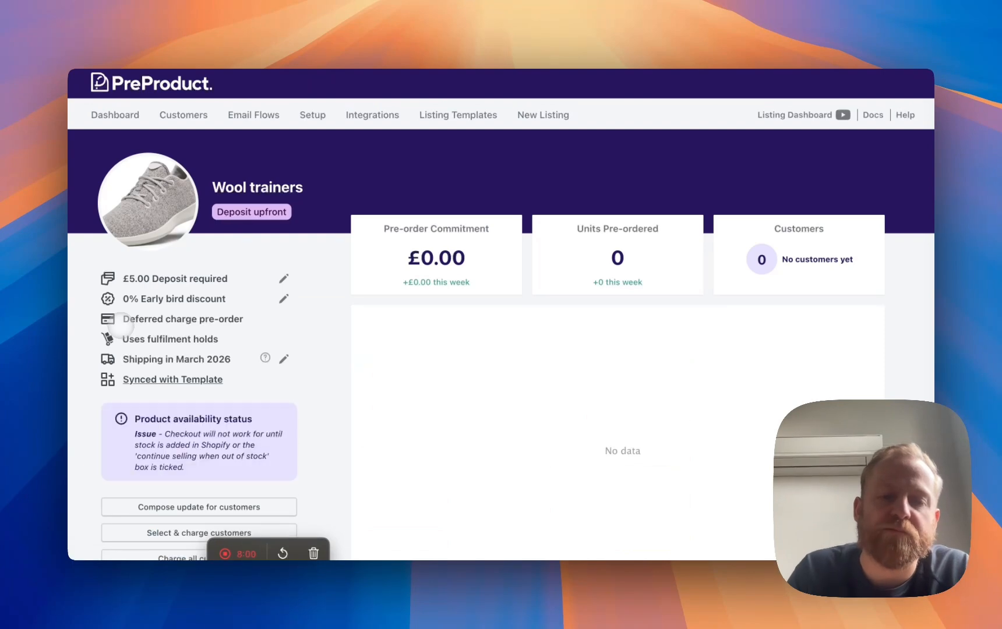
click(212, 278)
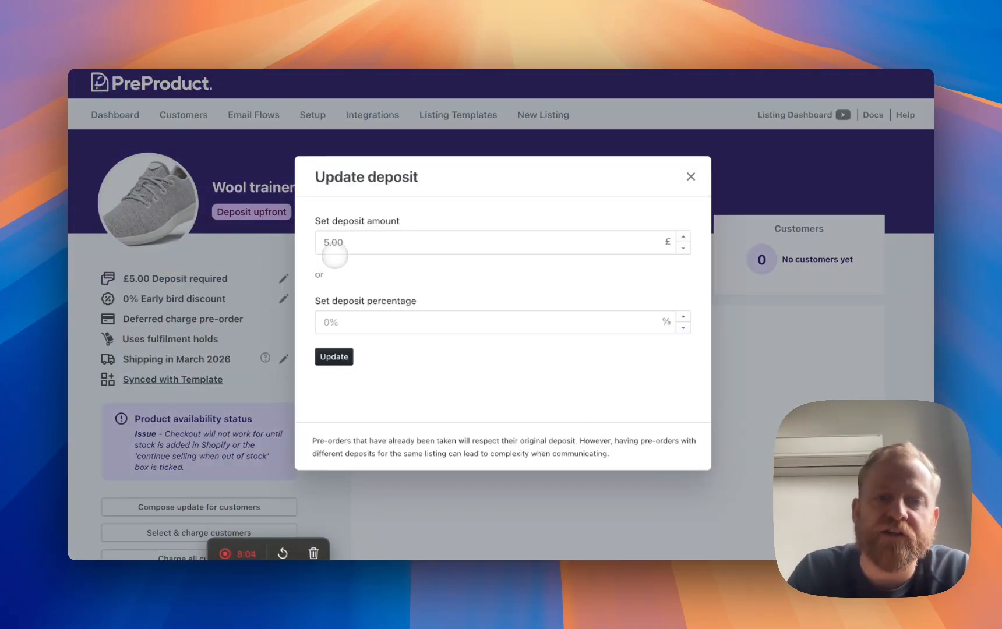
click(321, 243)
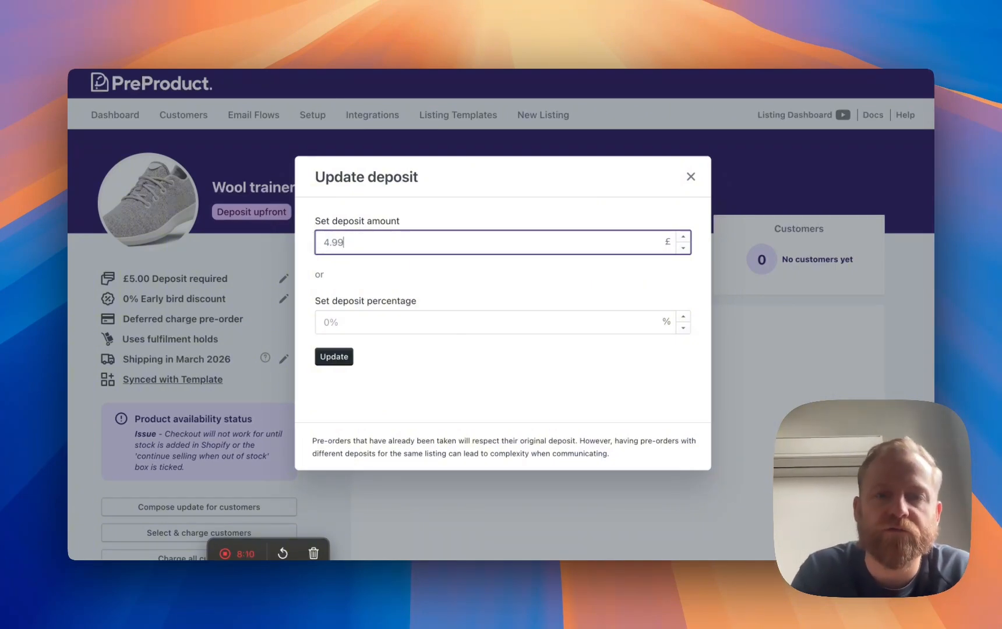
click(334, 356)
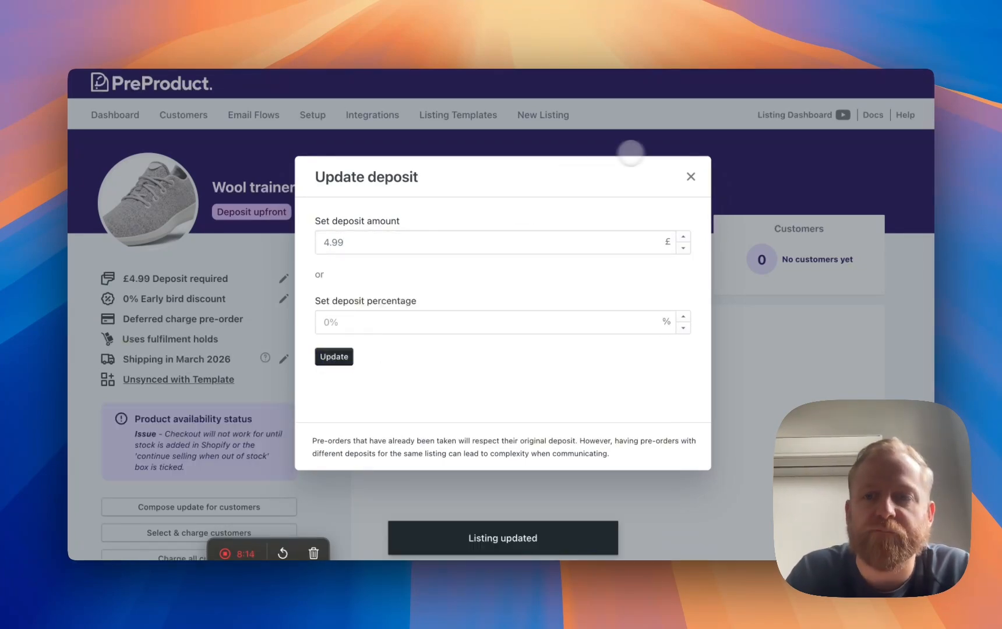
click(690, 175)
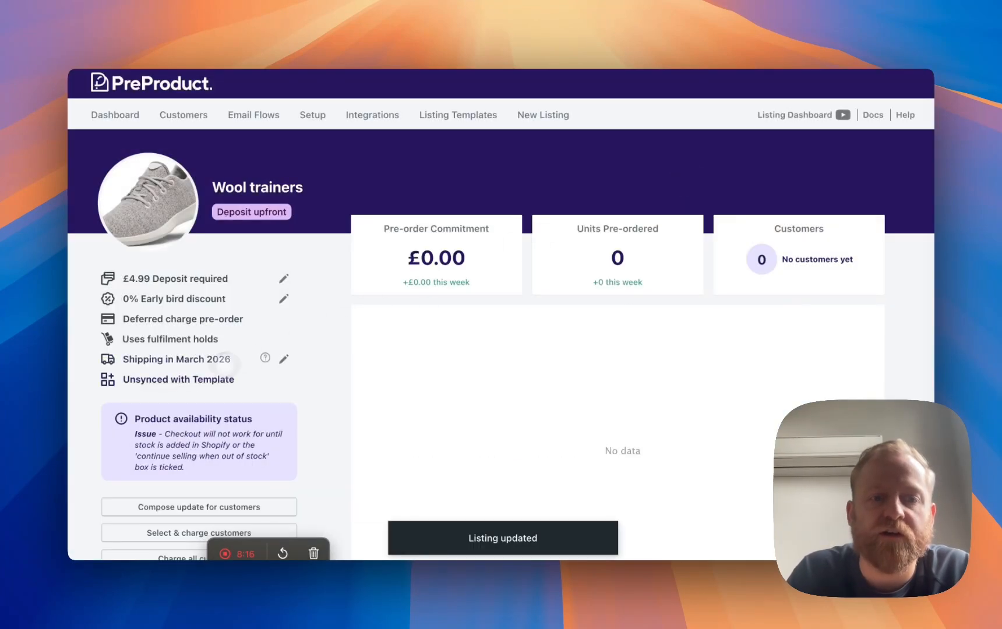
Go to the listing's linked template and force sync the listings of "Wool products - March 2026".
click(168, 376)
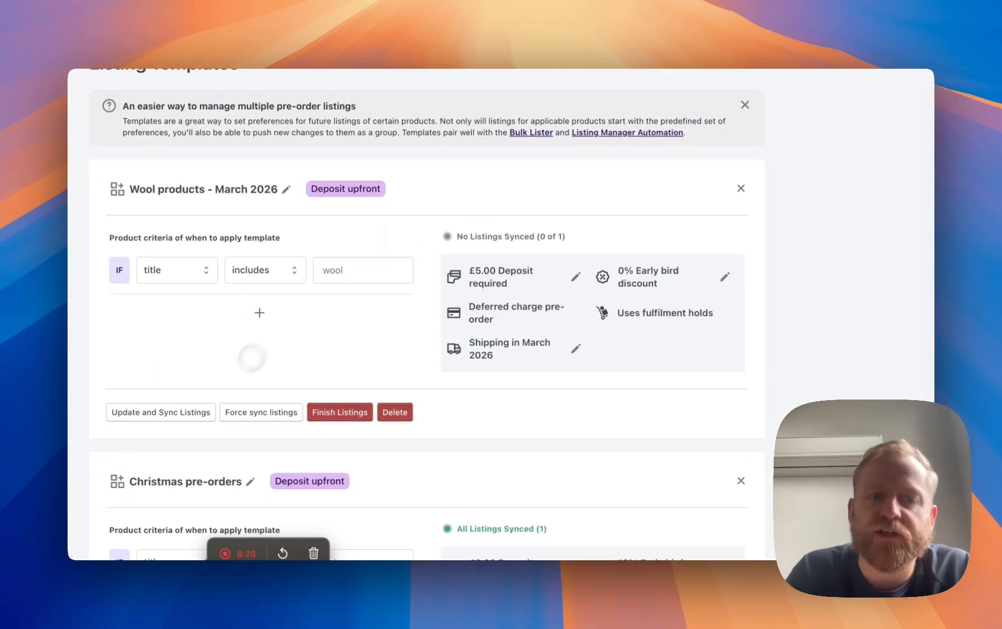
click(182, 412)
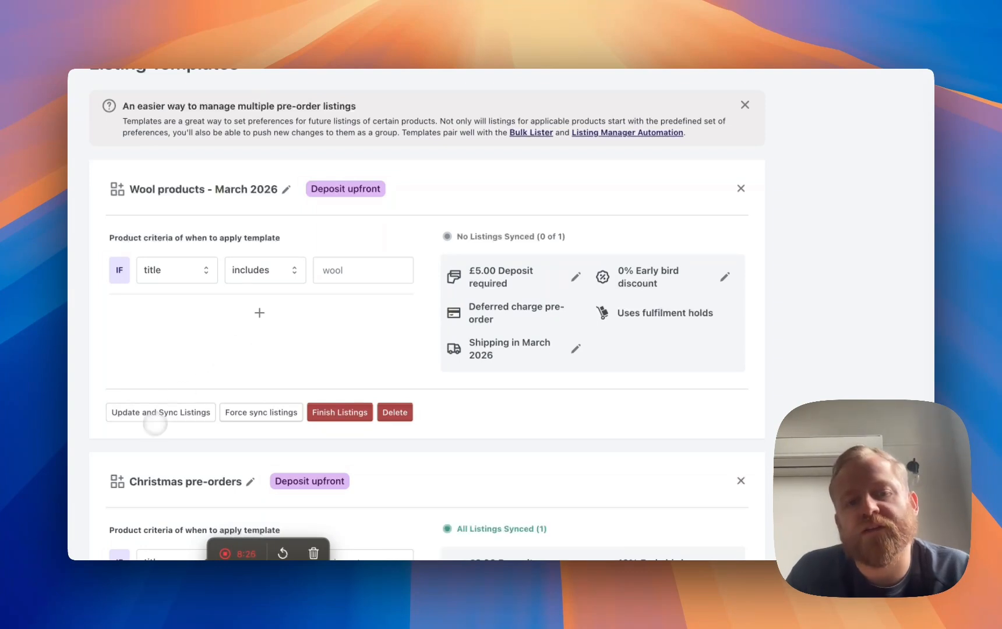
click(161, 412)
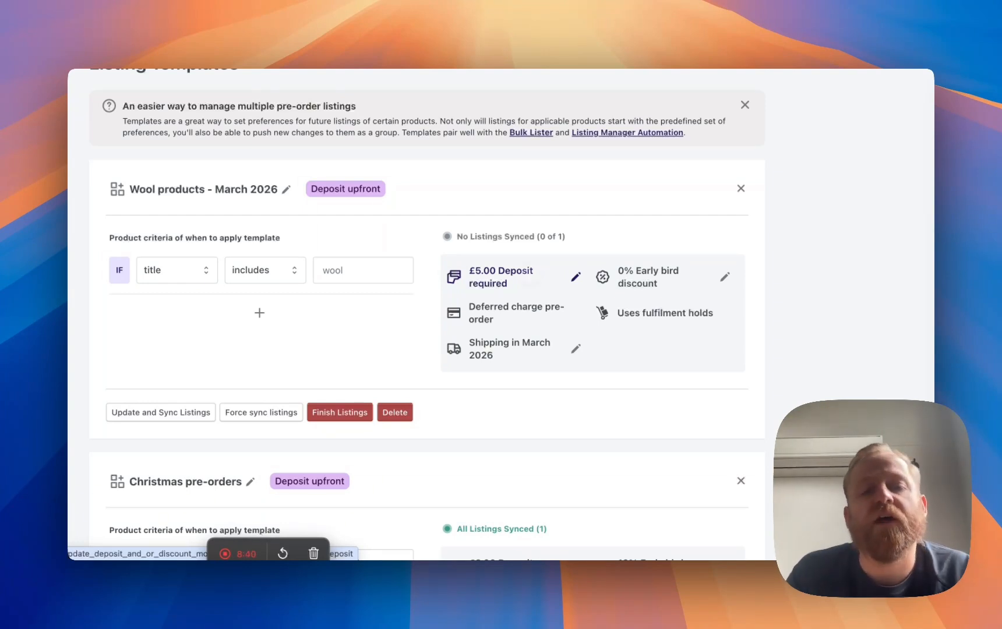
scroll(257, 385, up, 3)
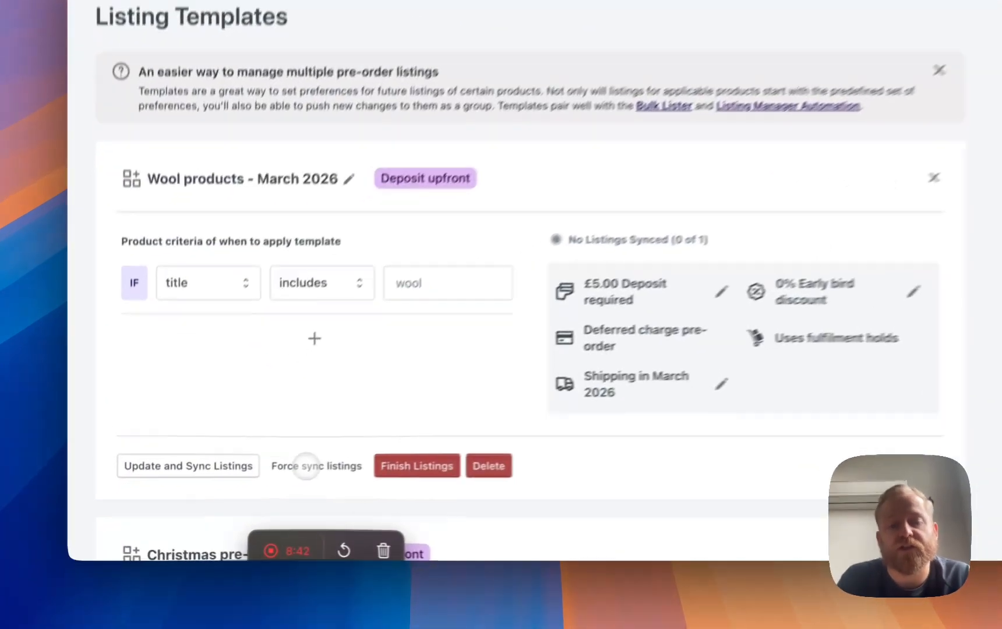
click(253, 486)
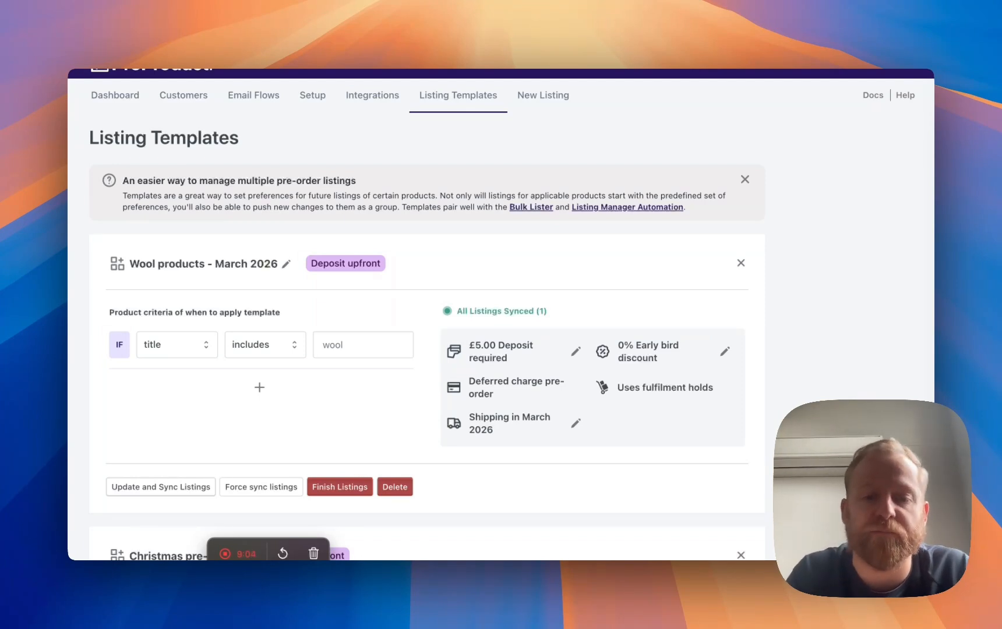
Finish all listings belonging to the "Wool products - March 2026" template and confirm.
scroll(251, 484, down, 2)
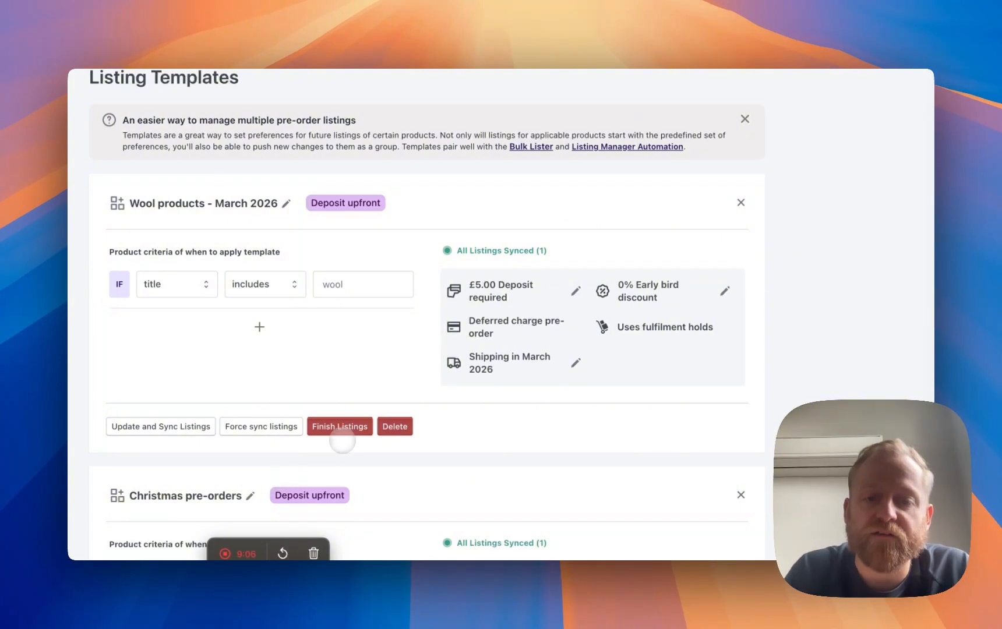
scroll(342, 437, up, 1)
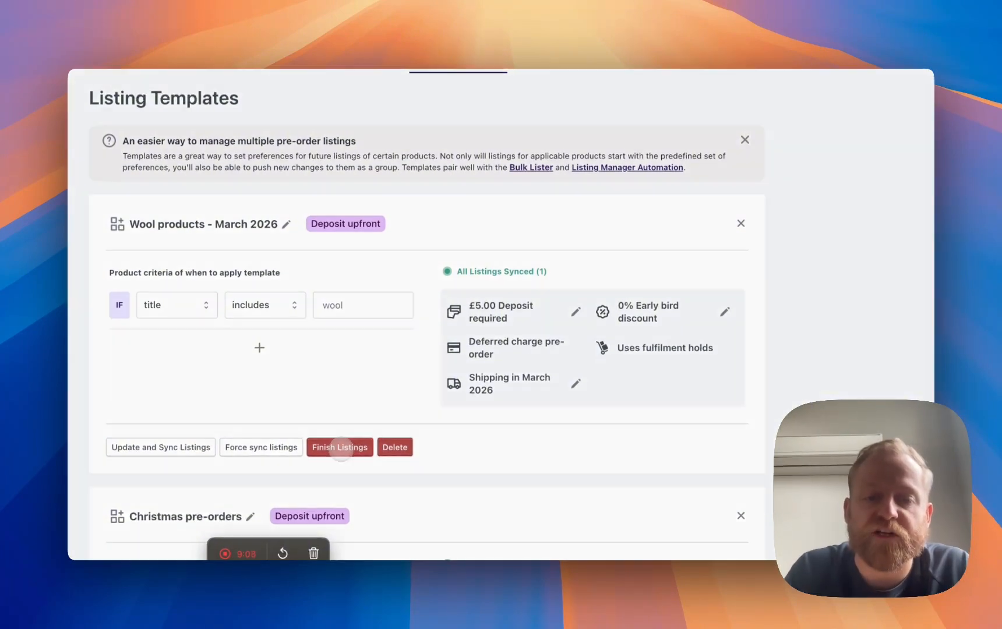
click(341, 447)
click(481, 341)
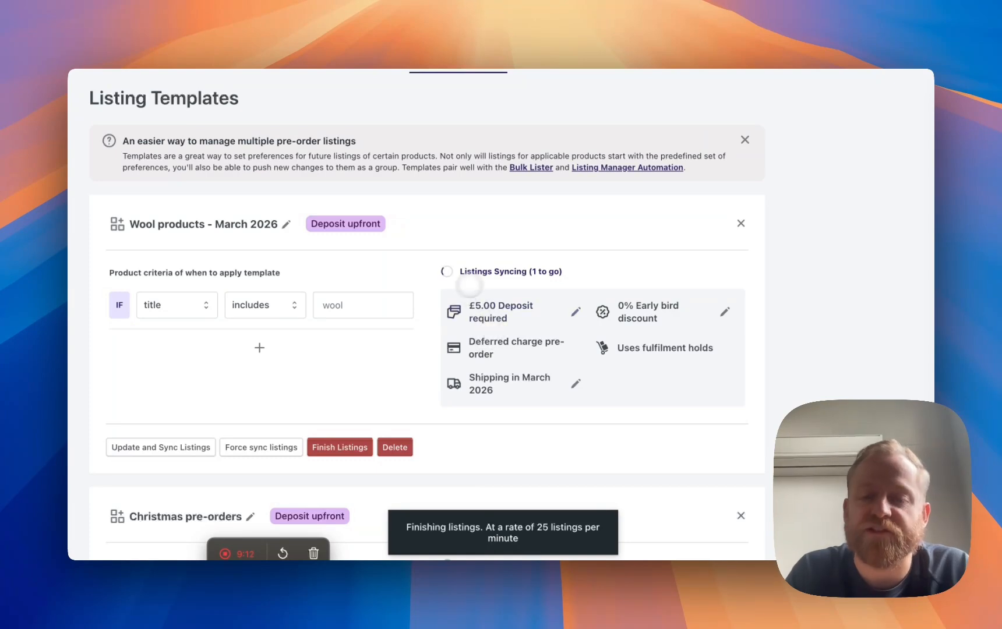
Look for the finished Wool trainers listing among the past listings on the dashboard.
scroll(535, 285, up, 3)
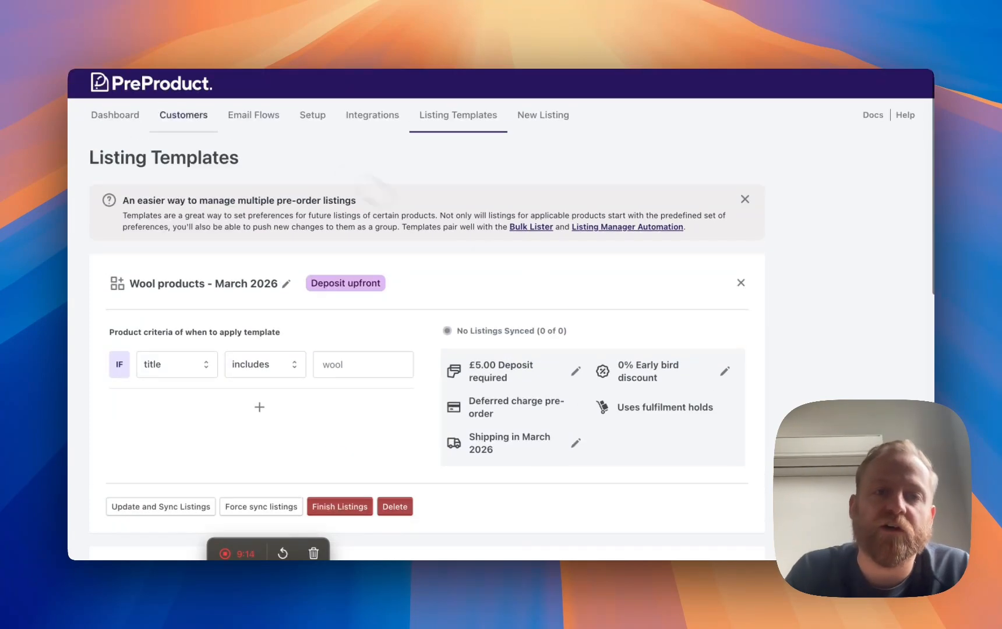
click(111, 106)
scroll(269, 253, down, 10)
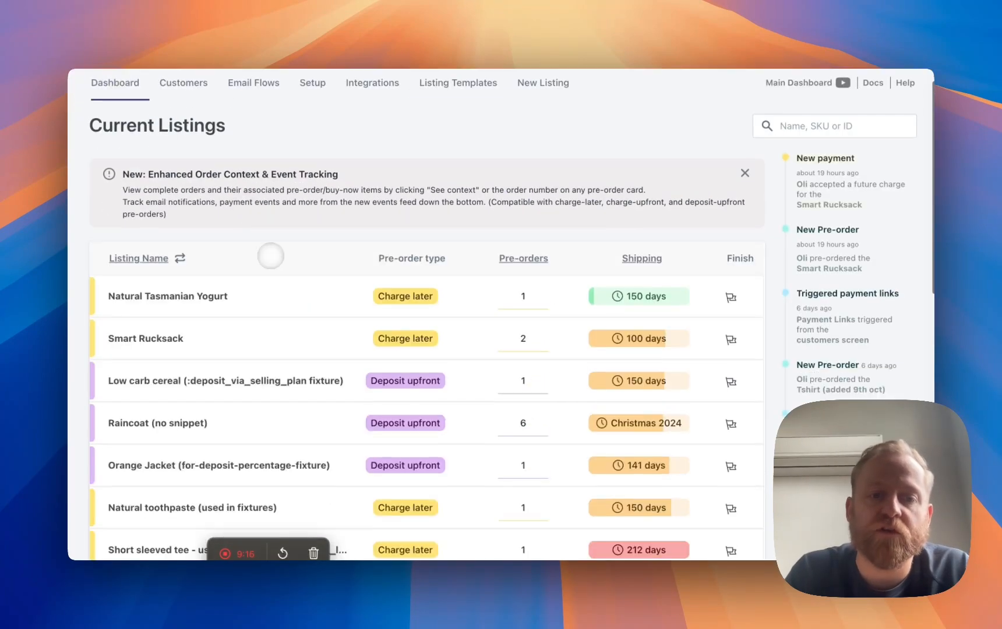
scroll(274, 257, up, 2)
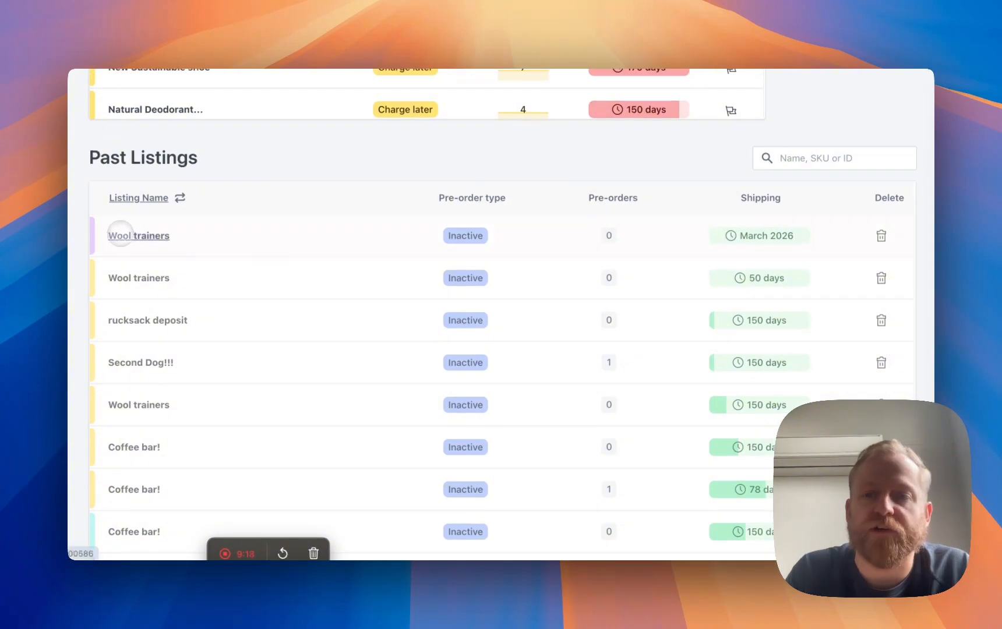
click(124, 233)
scroll(502, 315, up, 1)
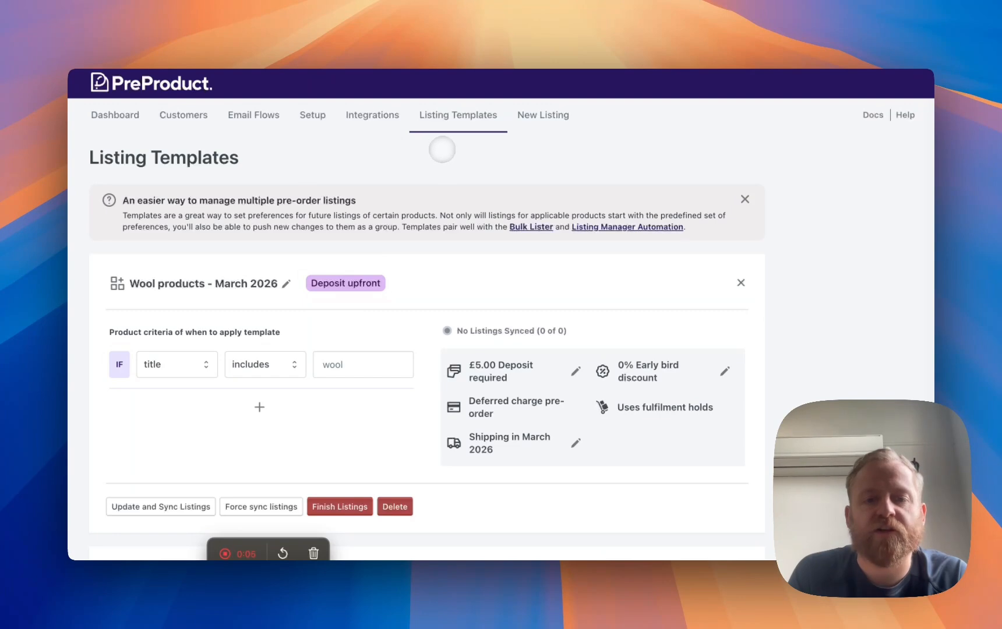
Review the criteria and settings of the Wool products, Christmas pre-orders and Natural Template listing templates.
scroll(442, 150, down, 10)
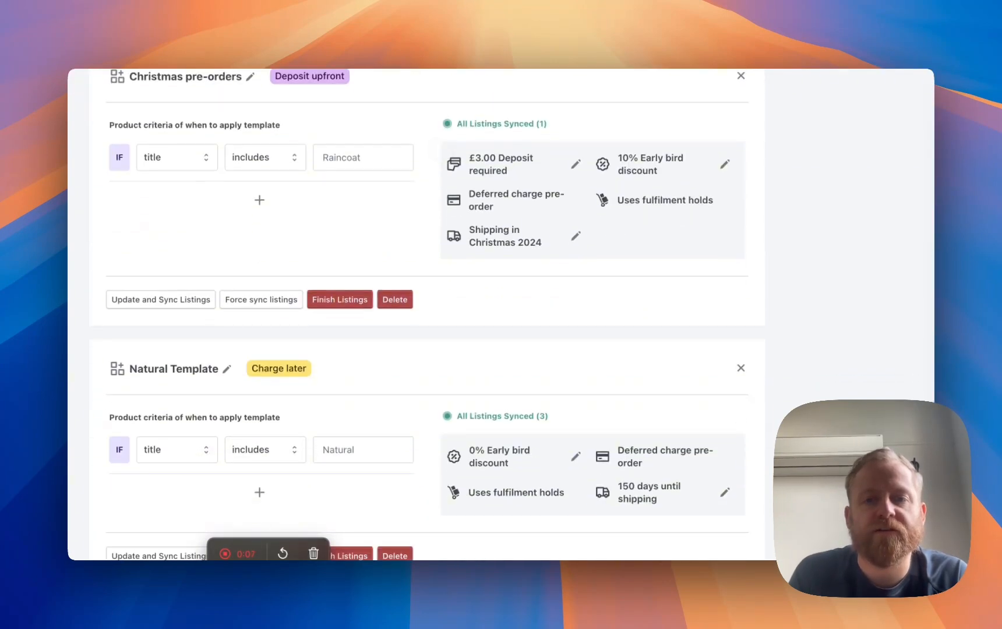
scroll(445, 150, up, 7)
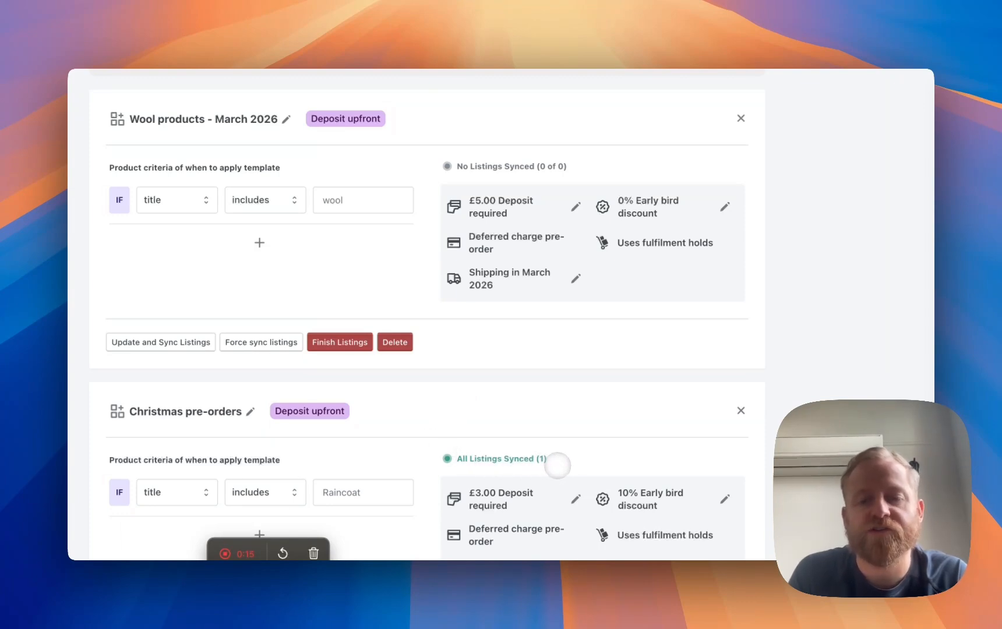
scroll(557, 466, down, 7)
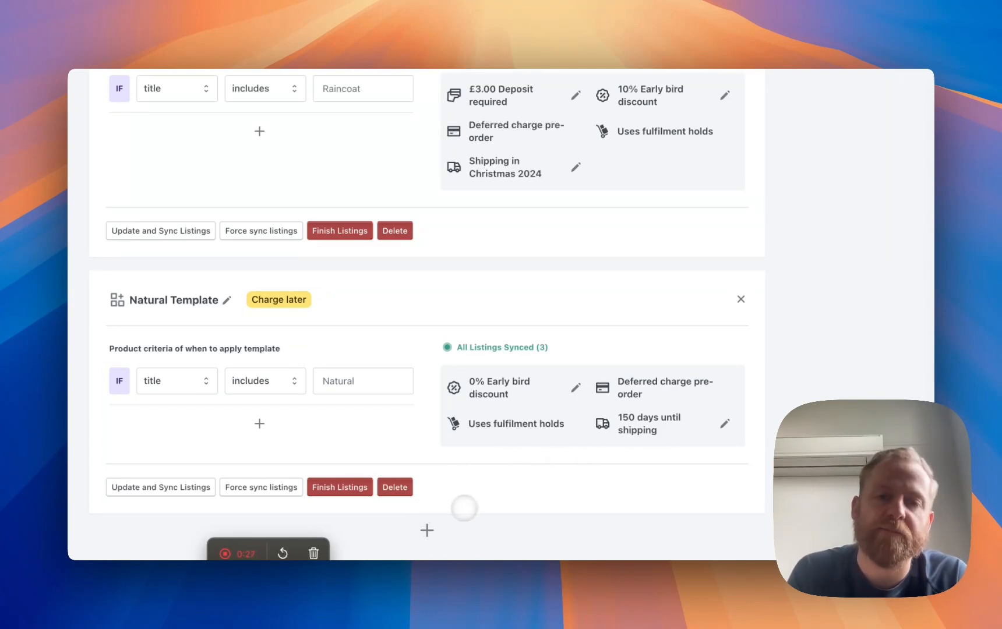
scroll(461, 507, up, 10)
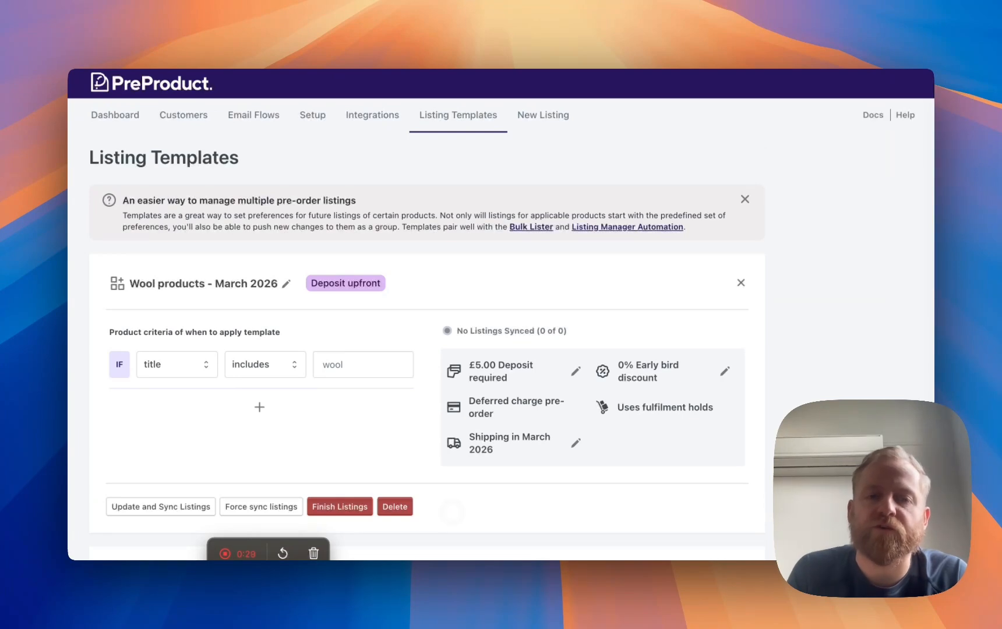